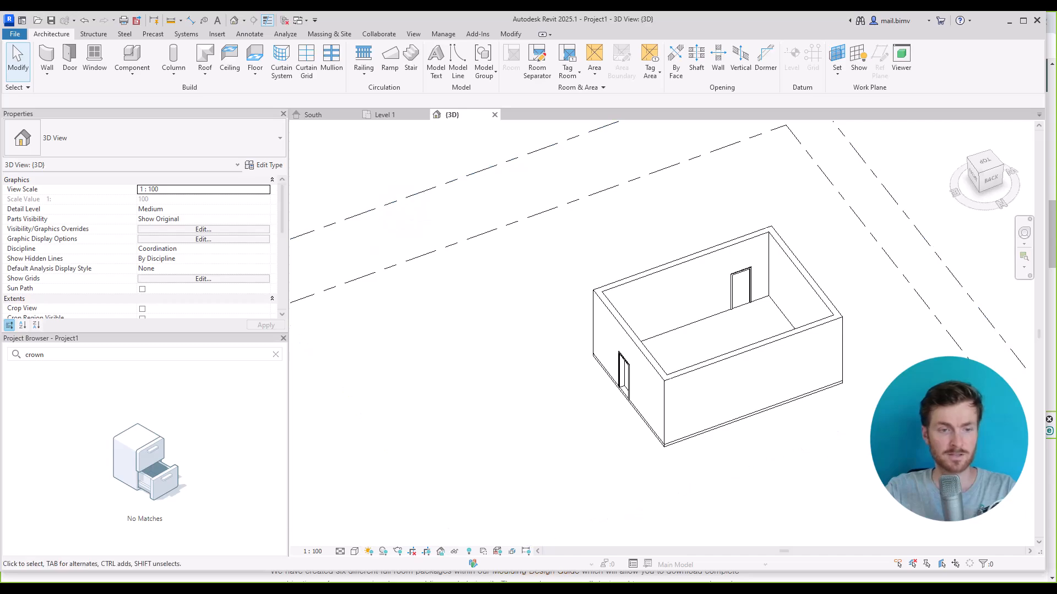
Step: Switch to the browser and open KB Classical Moulding - Early American Profiles.dwg from the downloaded Early American profiles archive
key(alt+Tab)
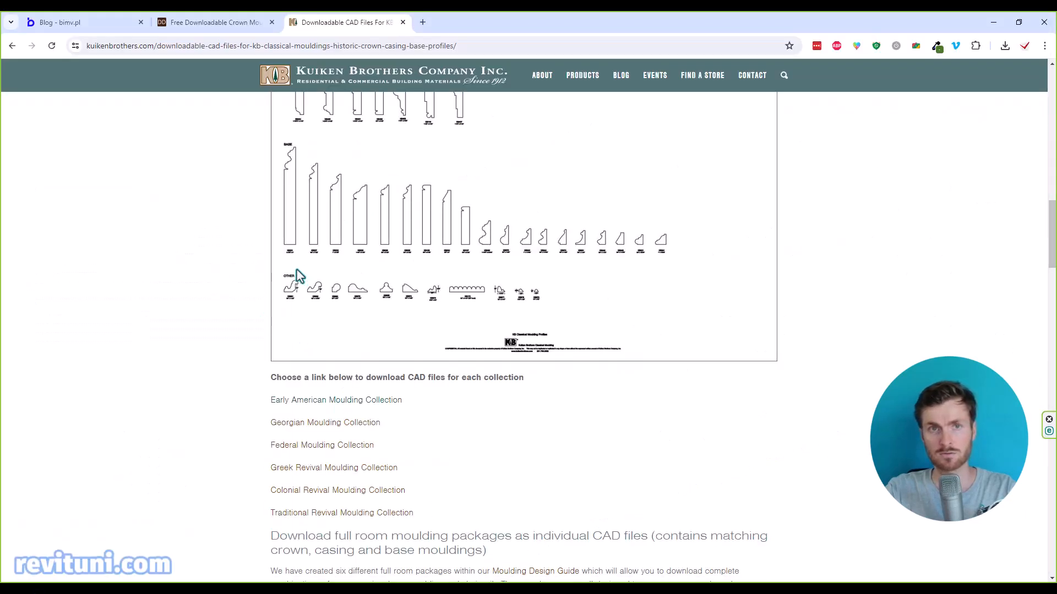
scroll(252, 276, up, 8)
scroll(258, 278, up, 8)
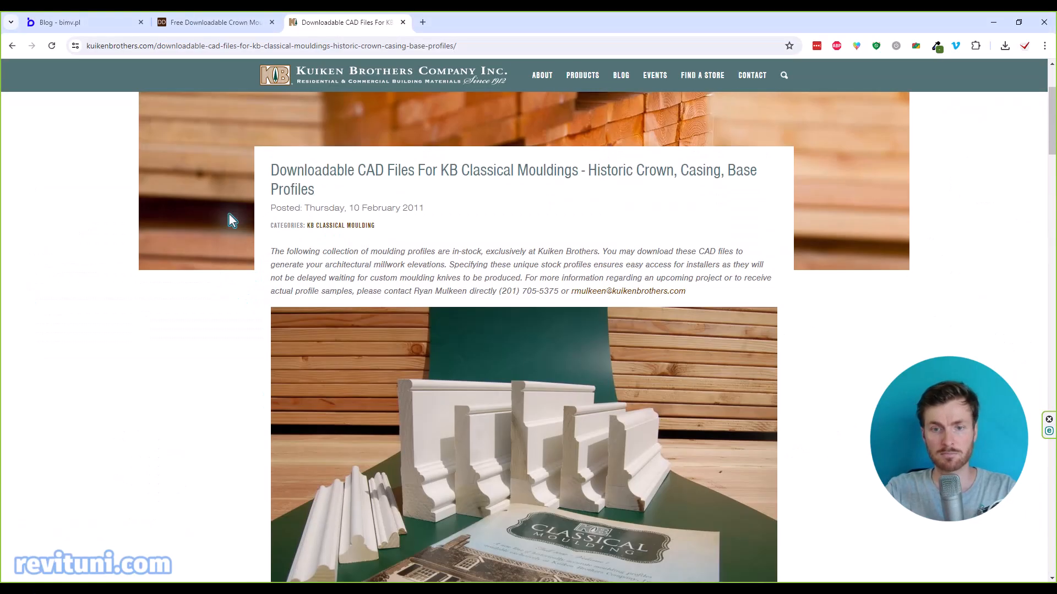
scroll(229, 215, down, 8)
scroll(520, 211, up, 5)
scroll(334, 330, down, 14)
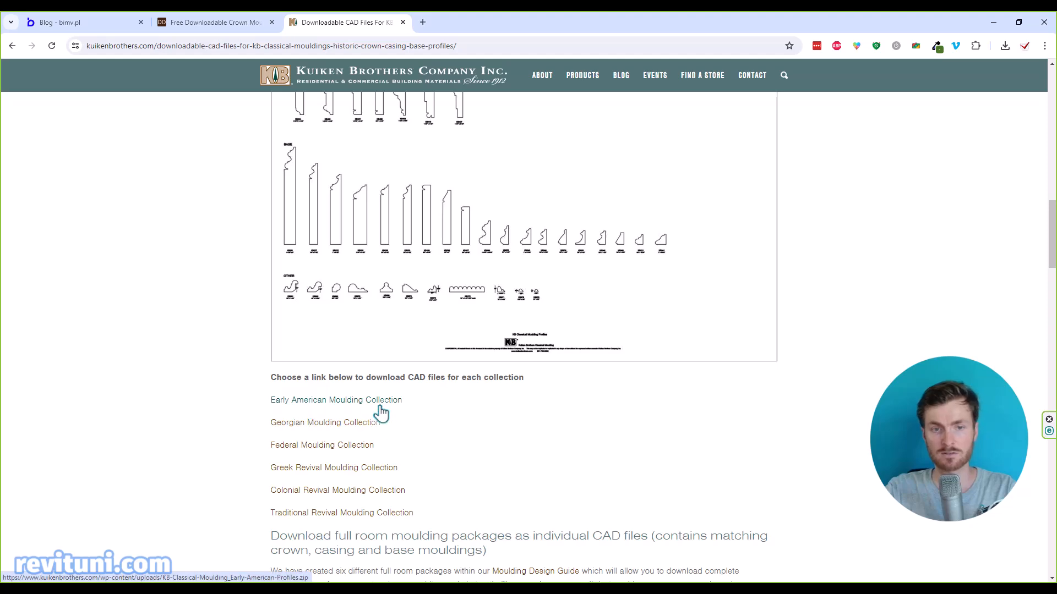
click(1005, 46)
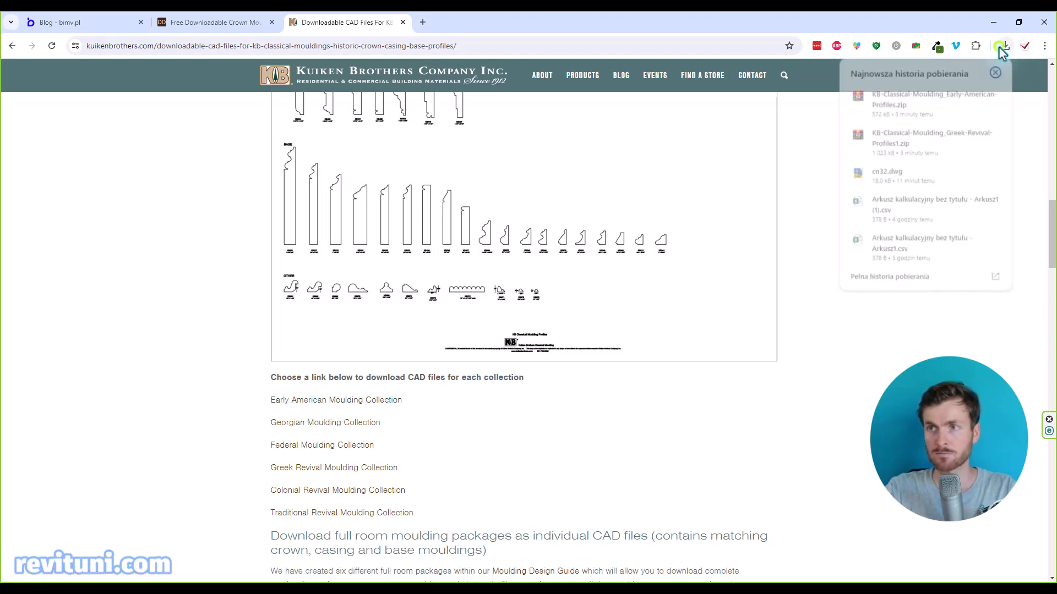
click(918, 106)
click(743, 122)
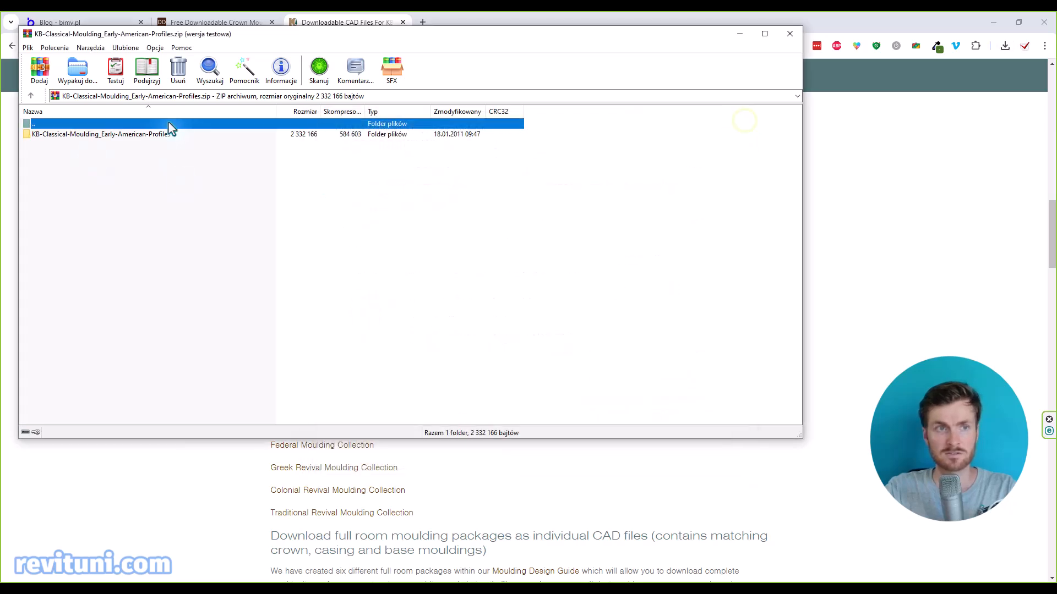
double_click(151, 133)
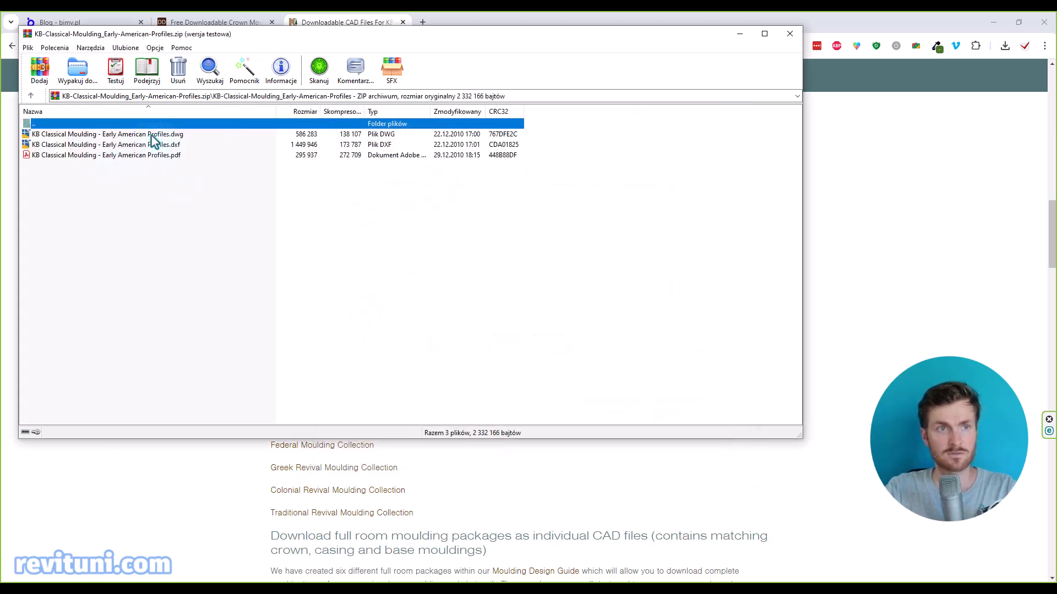
click(151, 135)
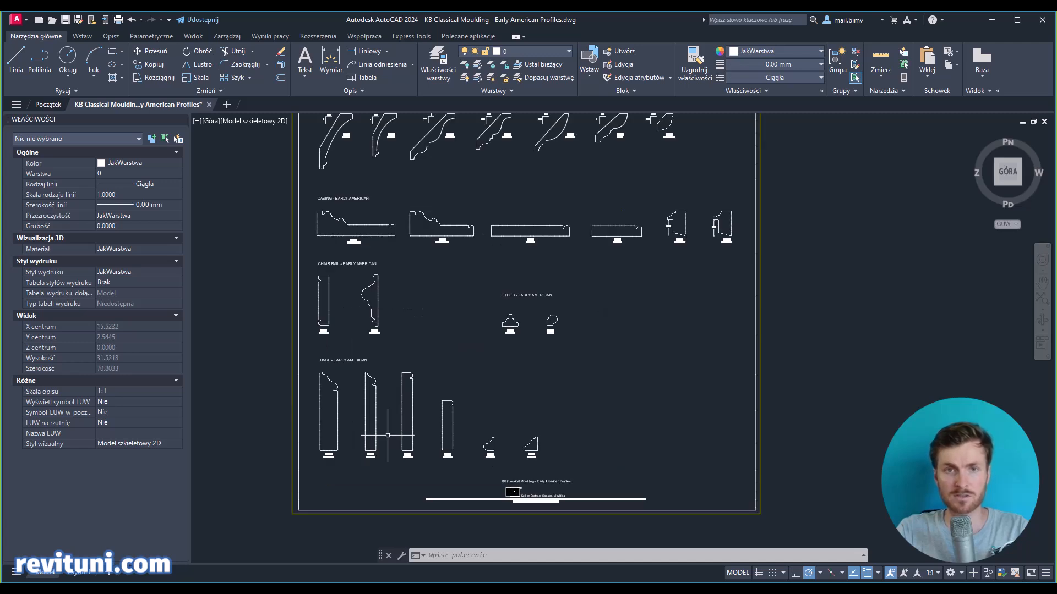
Step: Copy the KB108 base profile into a new drawing with its insertion point at 0,0,0
scroll(394, 444, up, 2)
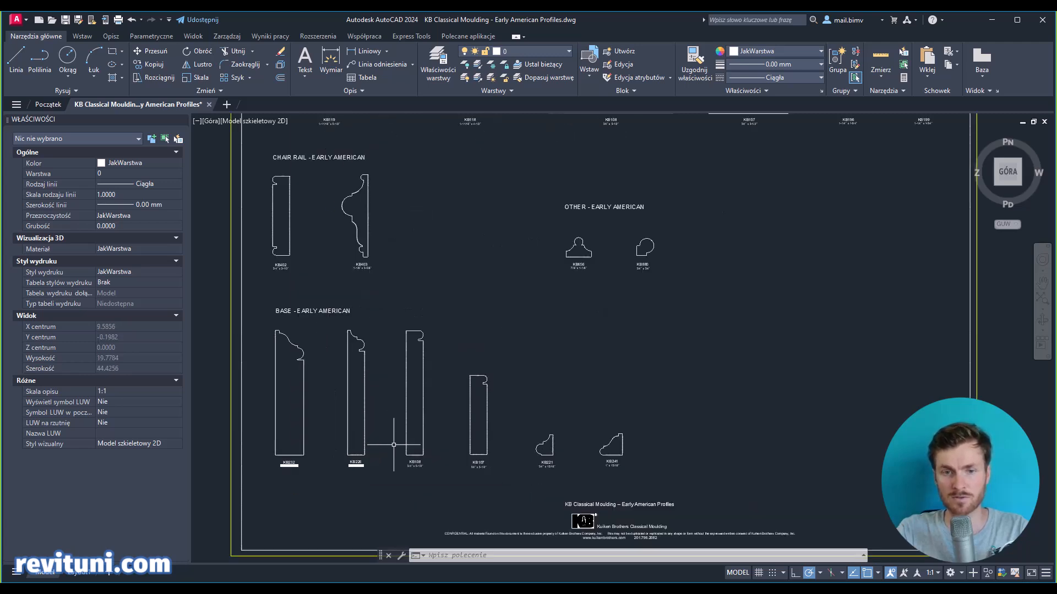
scroll(393, 445, up, 2)
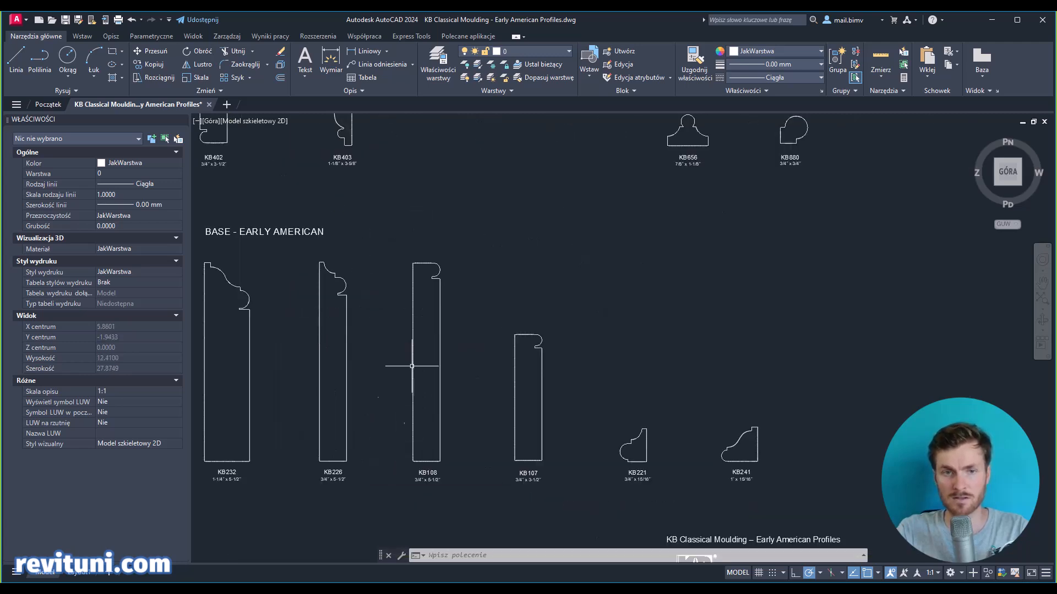
click(413, 287)
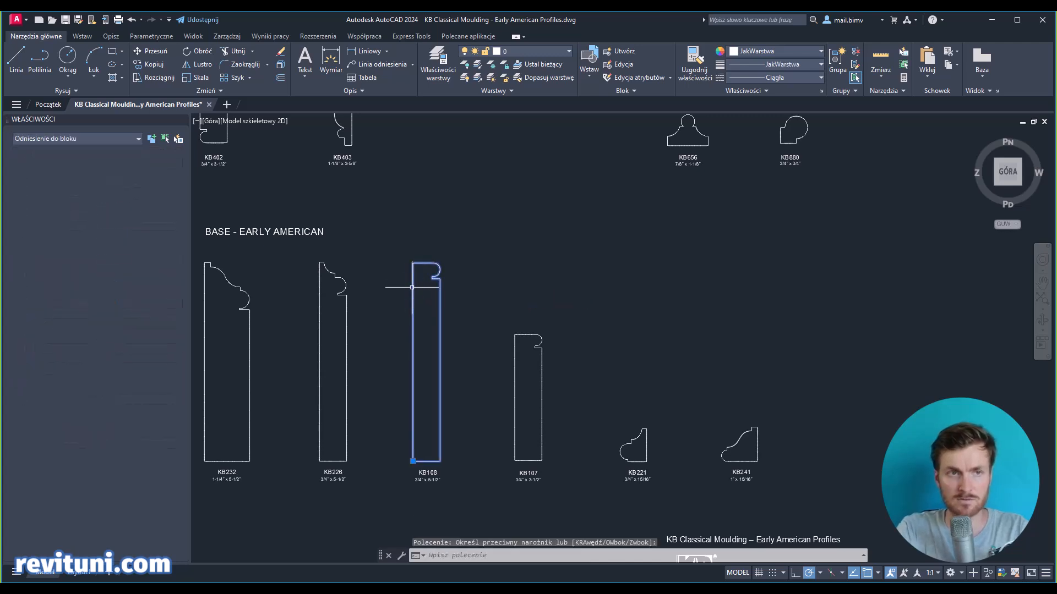
click(226, 104)
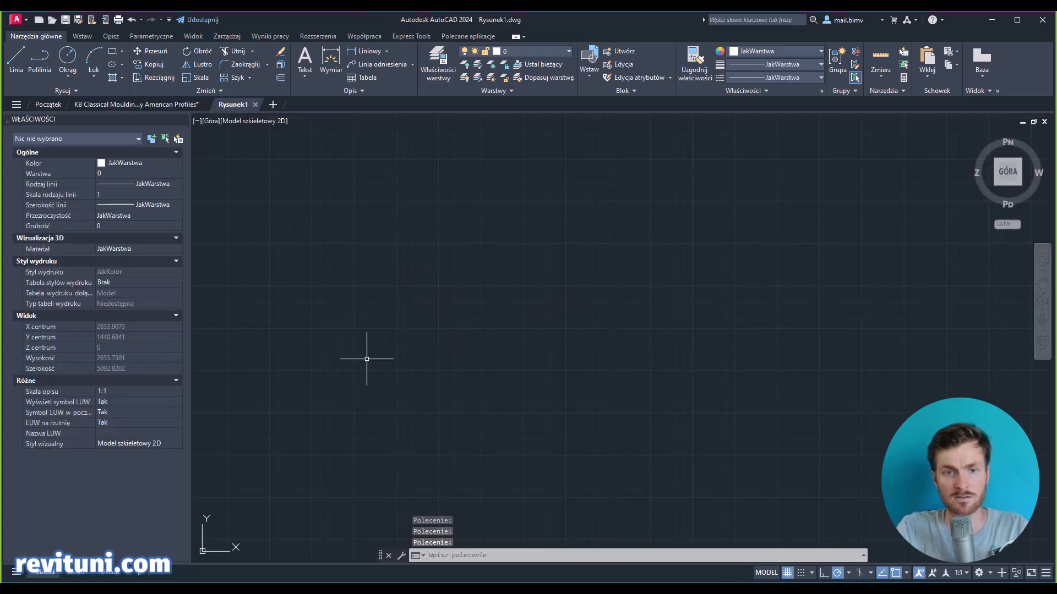
key(ctrl+v)
text(0,0,0)
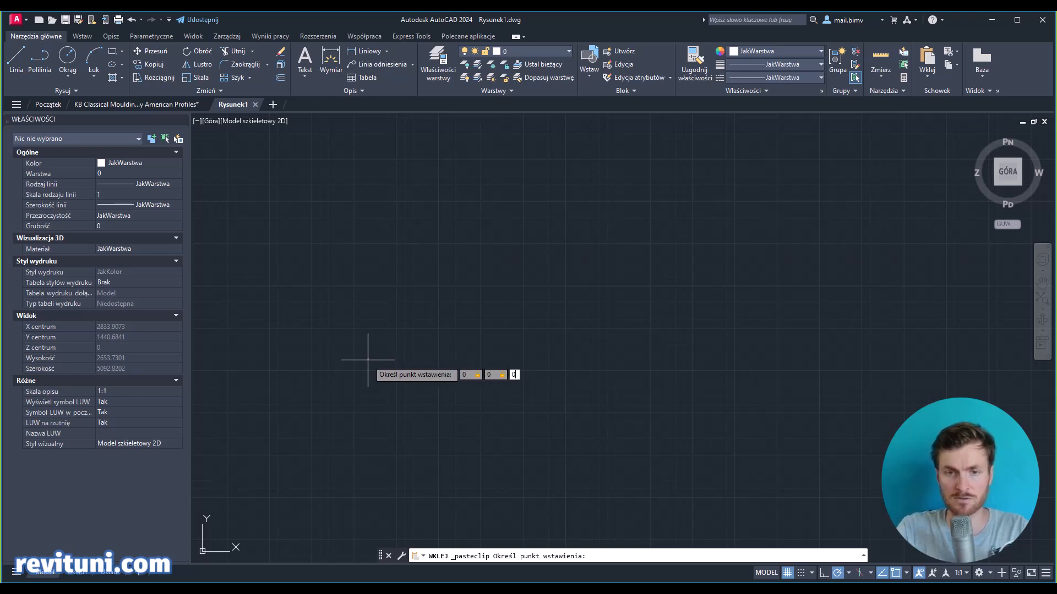
key(Return)
Step: Save the new drawing as Baseboard in the 00_Crown_Moulding folder, in AutoCAD 2018 DWG format
middle_drag(288, 469, 358, 433)
scroll(359, 433, up, 5)
middle_click(316, 461)
middle_click(316, 461)
scroll(511, 361, down, 6)
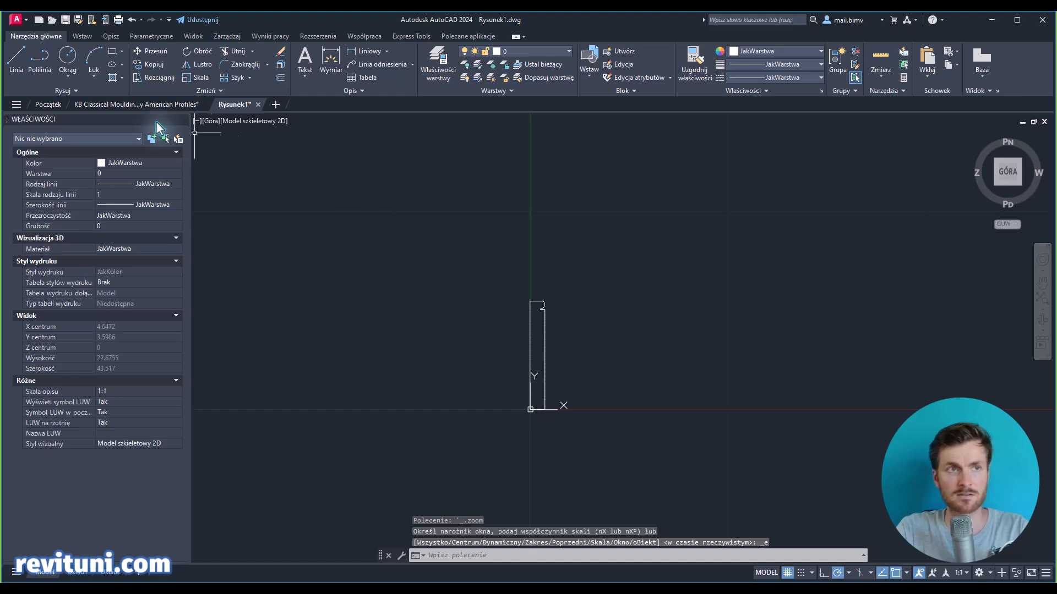
click(65, 20)
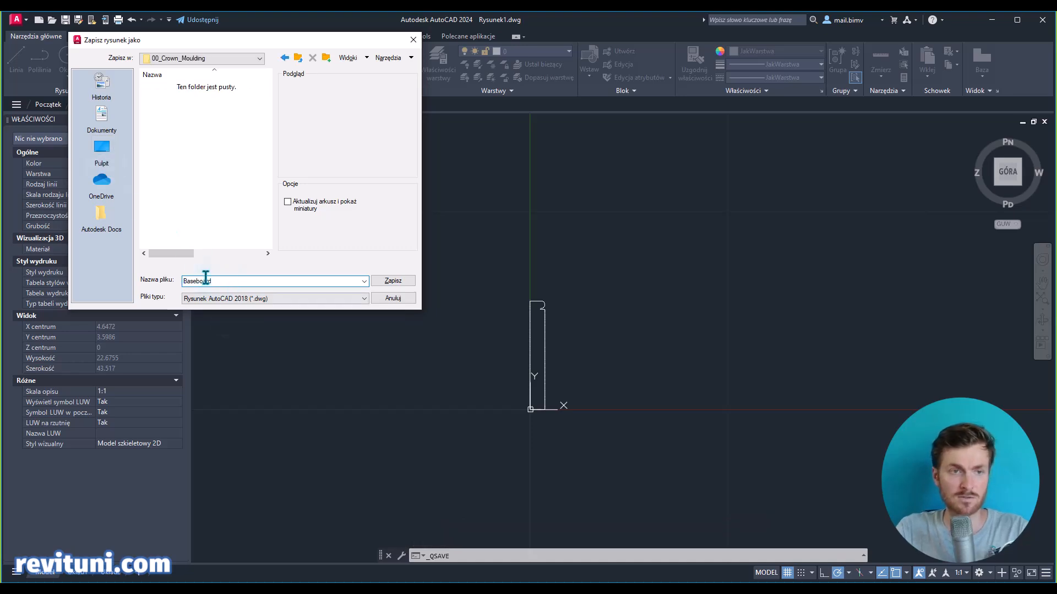
click(383, 281)
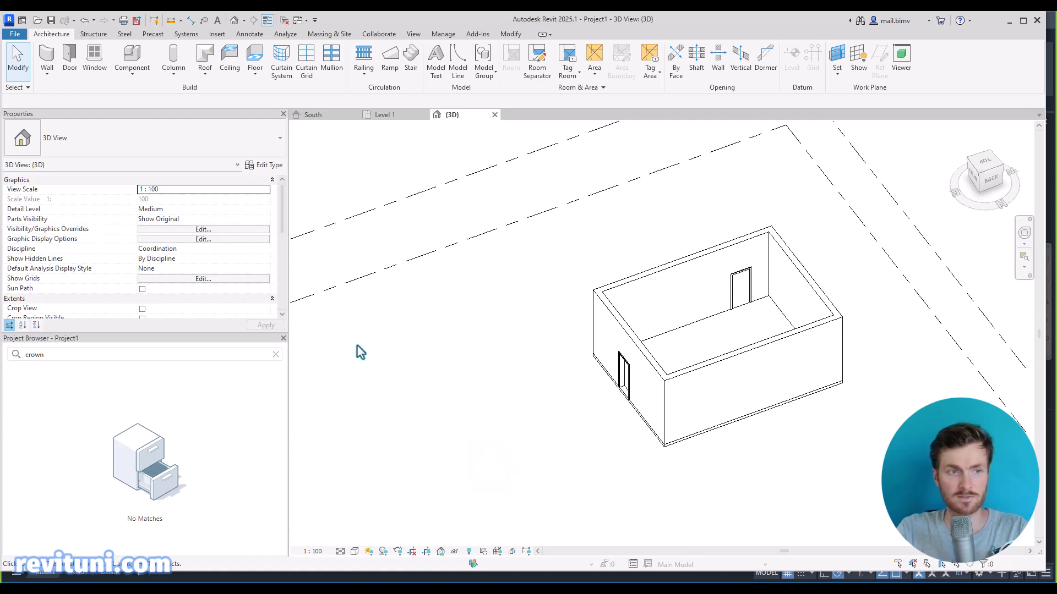
Step: Switch to Revit and create a new family from the metric profile template
click(20, 34)
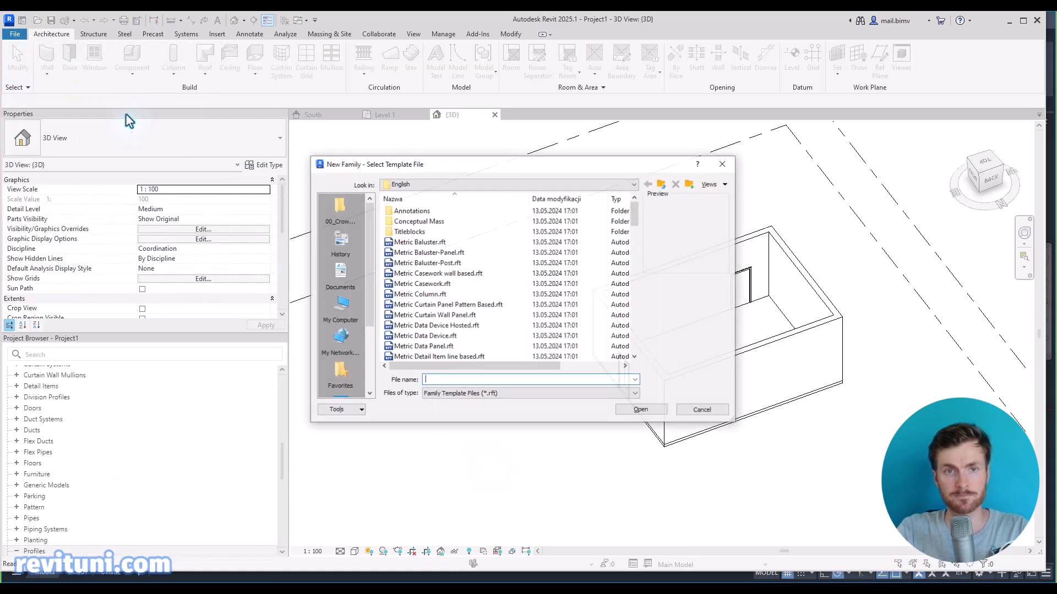
scroll(433, 297, down, 6)
scroll(432, 298, down, 8)
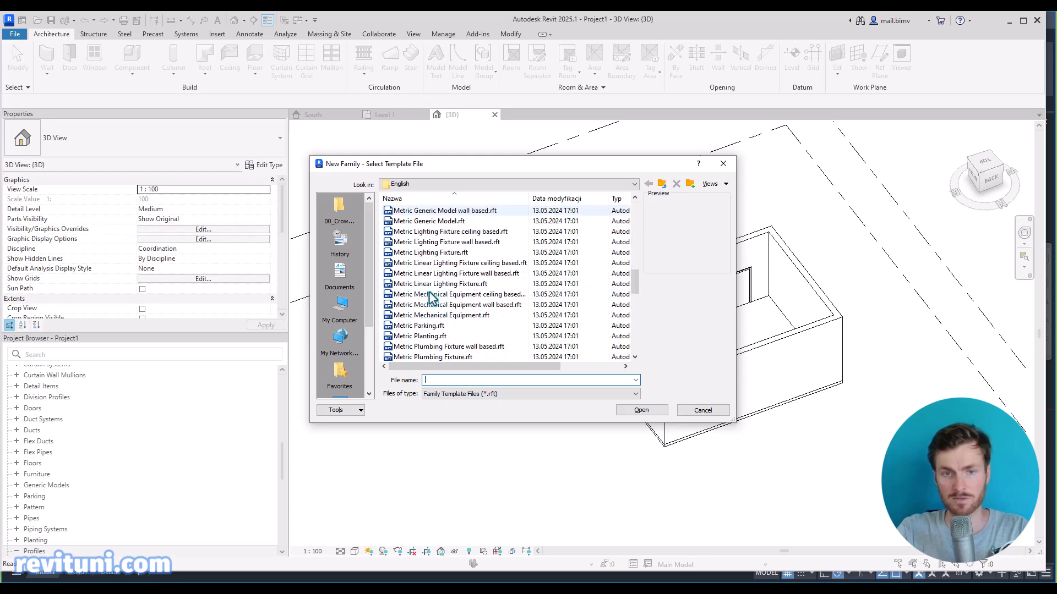
double_click(410, 285)
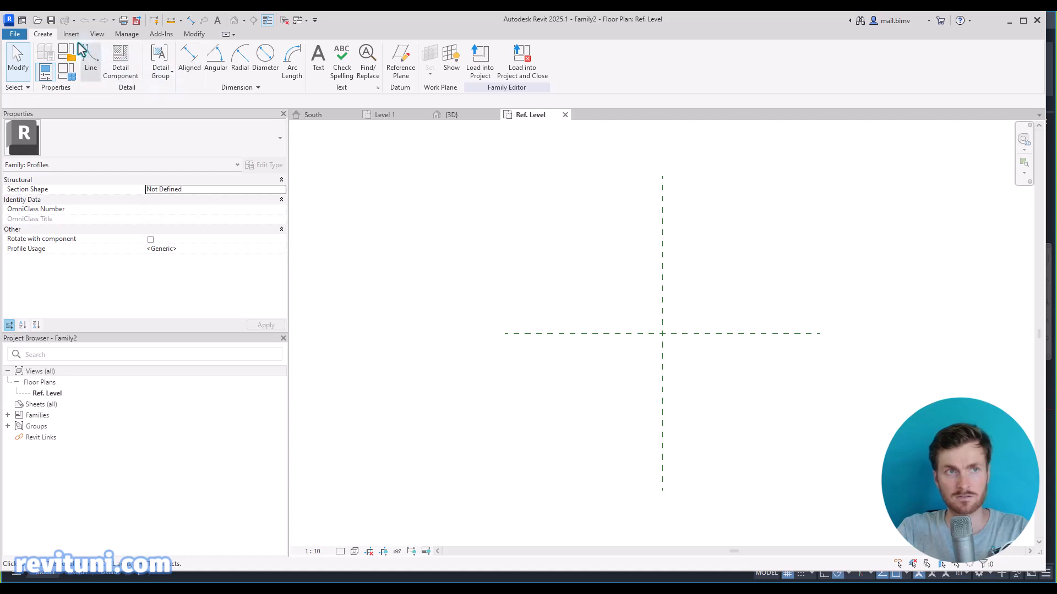
Step: Import Baseboard.dwg into the profile family with Auto - Origin to Internal Origin positioning, placed at Ref. Level
click(71, 33)
click(315, 72)
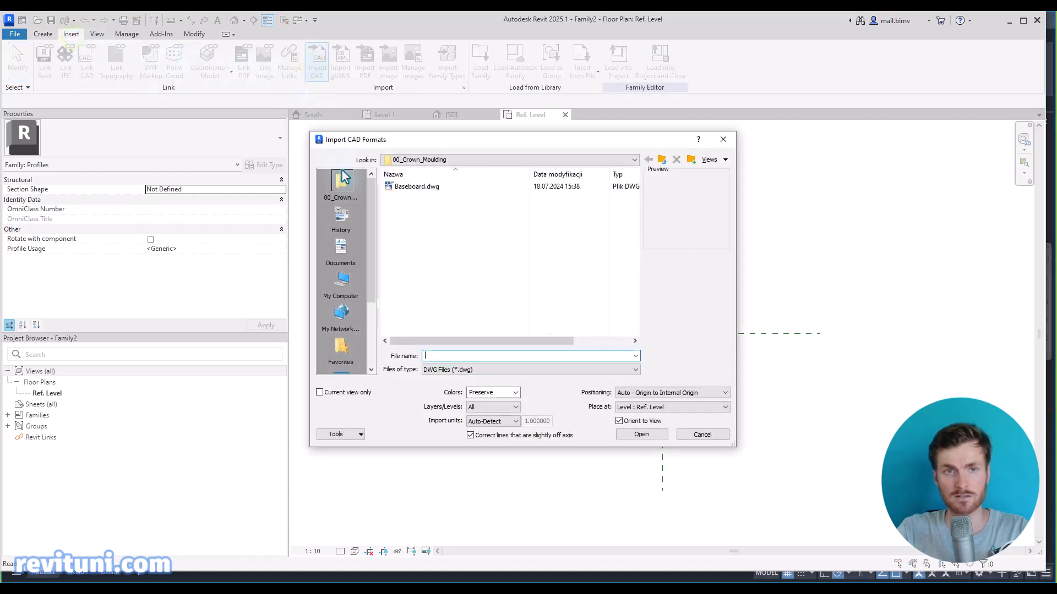
click(417, 188)
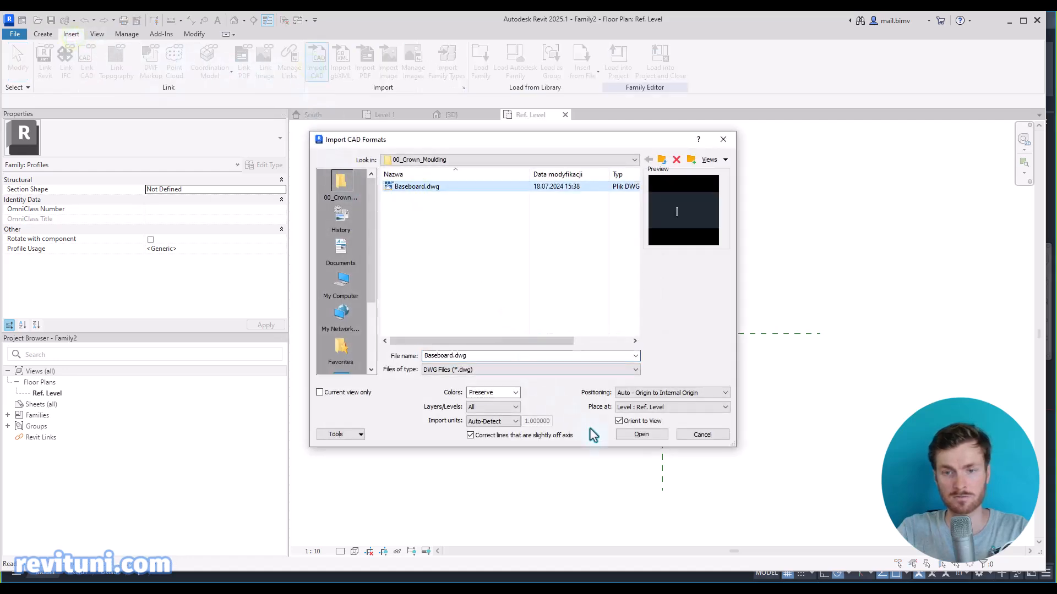
click(660, 434)
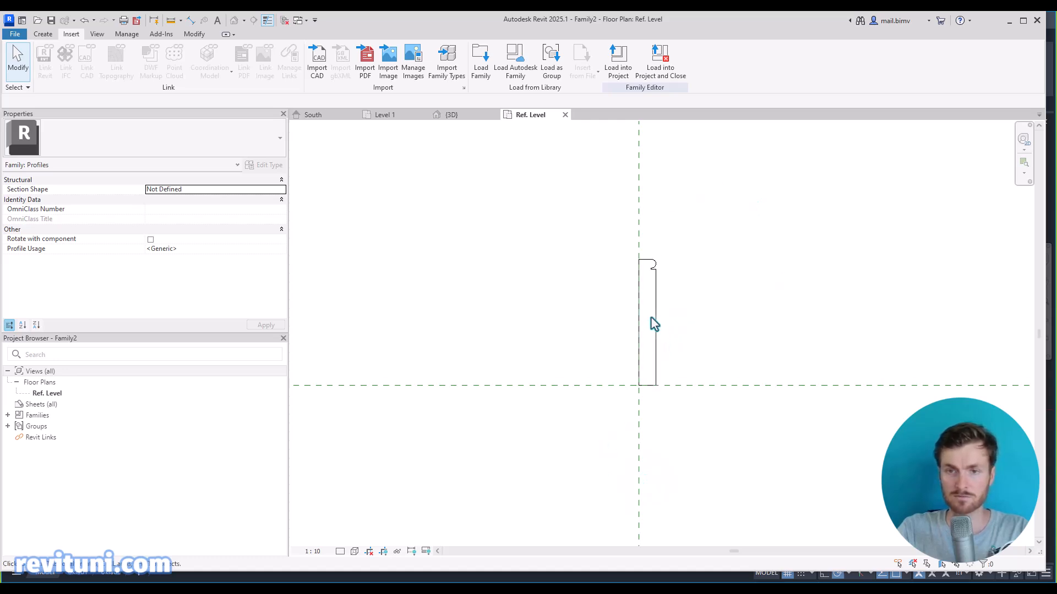
Step: Try moving the imported baseboard away from the reference plane intersection and relocating it by its lower corner with Move
key(ctrl+z)
drag(656, 336, 786, 286)
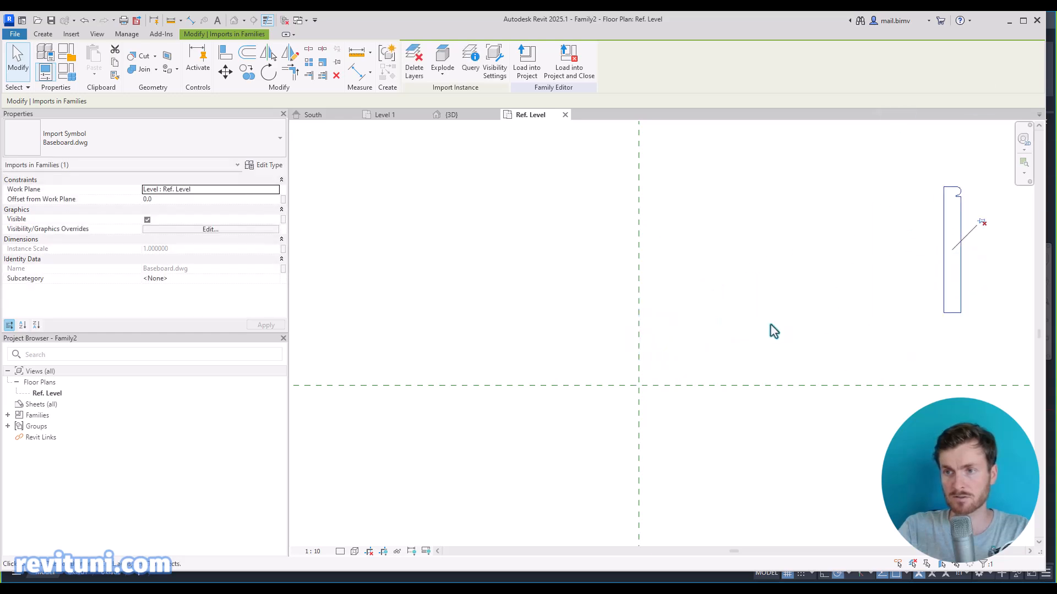
middle_drag(767, 334, 742, 351)
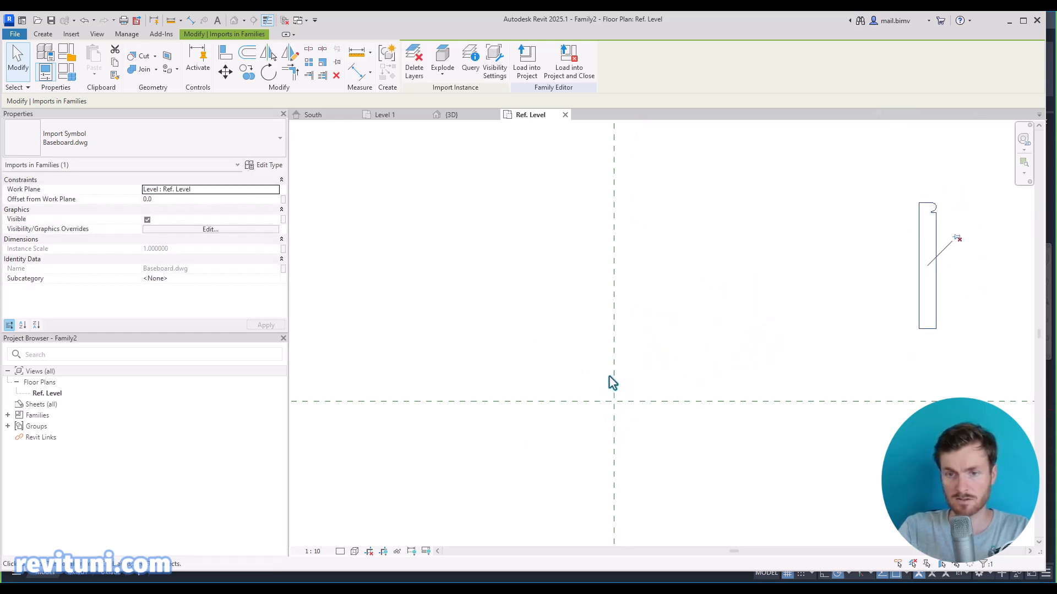
click(226, 71)
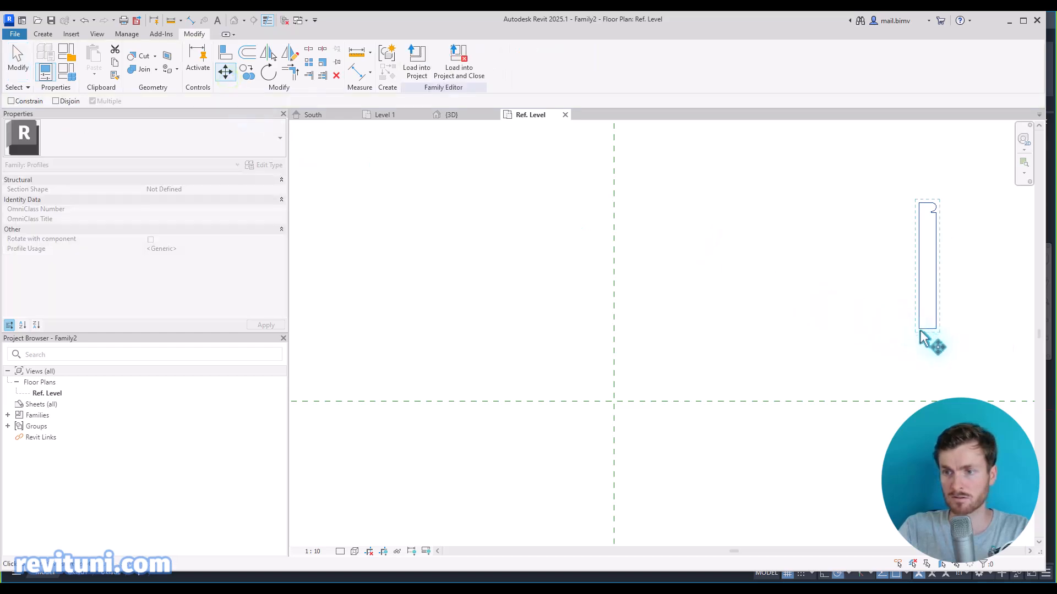
scroll(920, 349, up, 5)
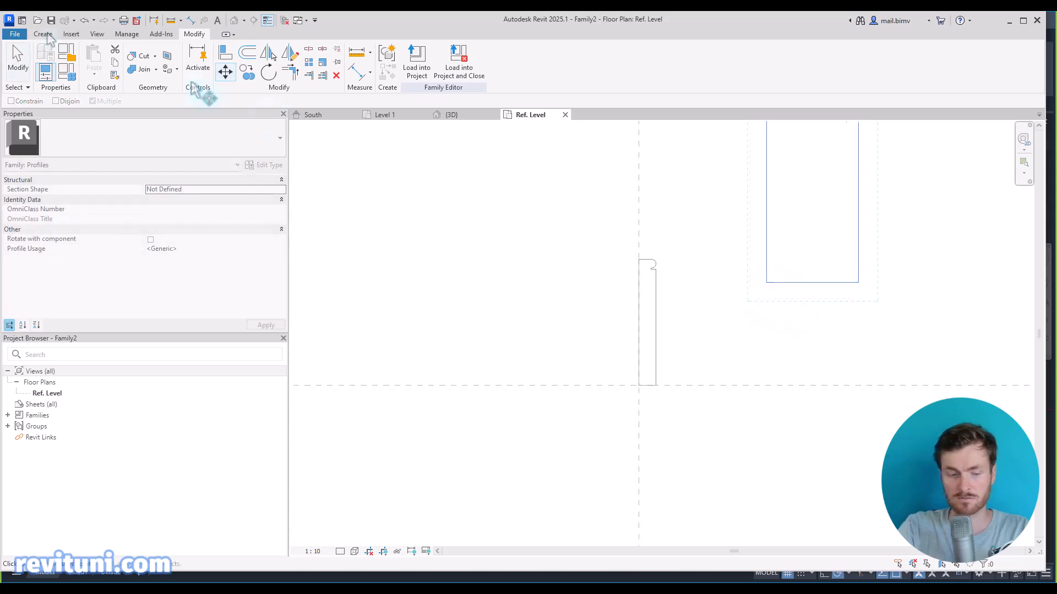
Step: Trace the imported baseboard's outline with lines in the Profiles subcategory, starting from the reference plane intersection
click(43, 35)
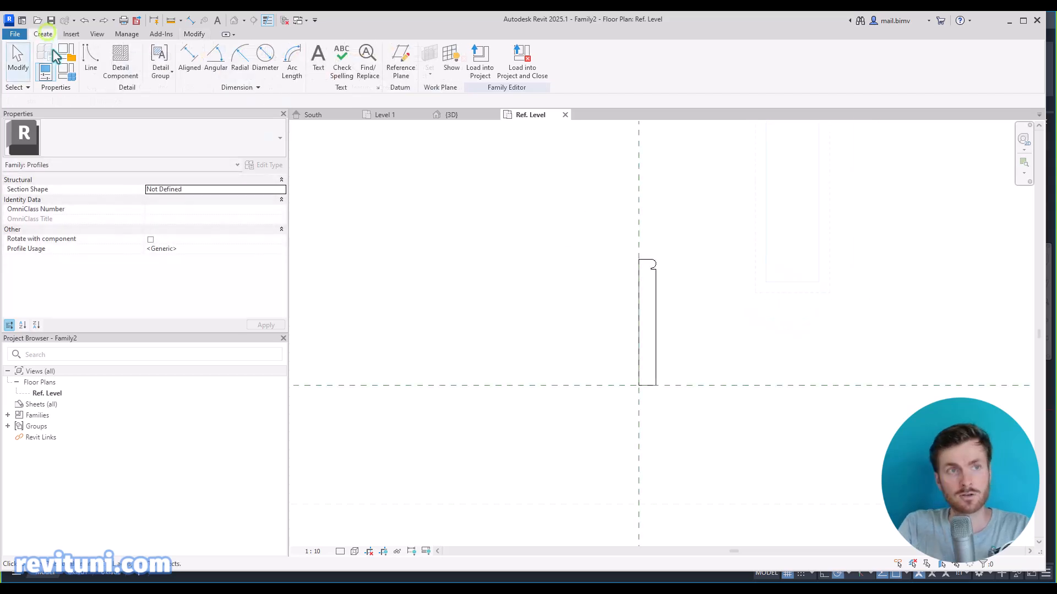
click(89, 72)
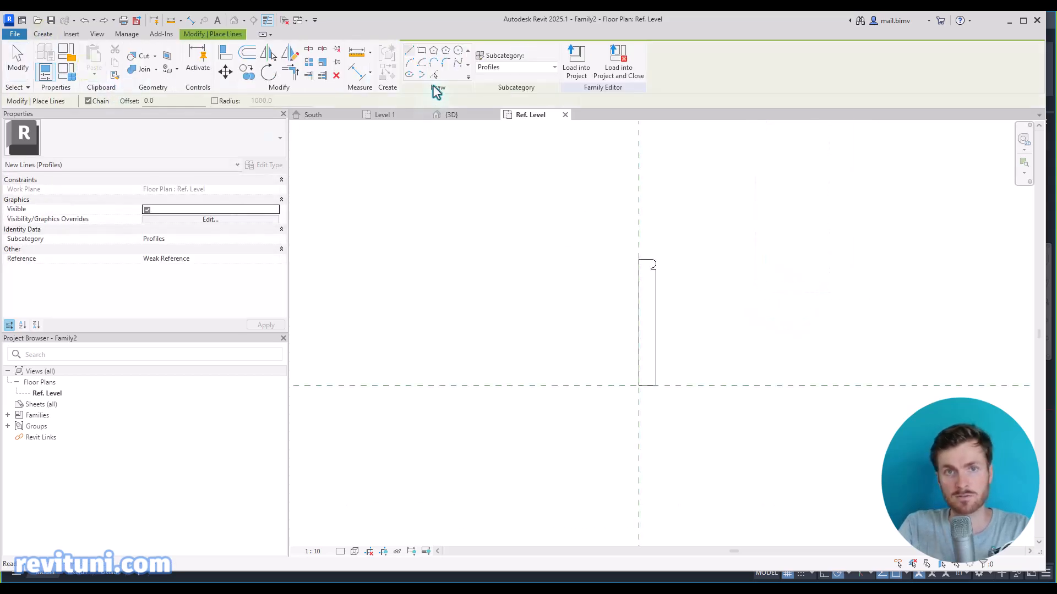
click(434, 76)
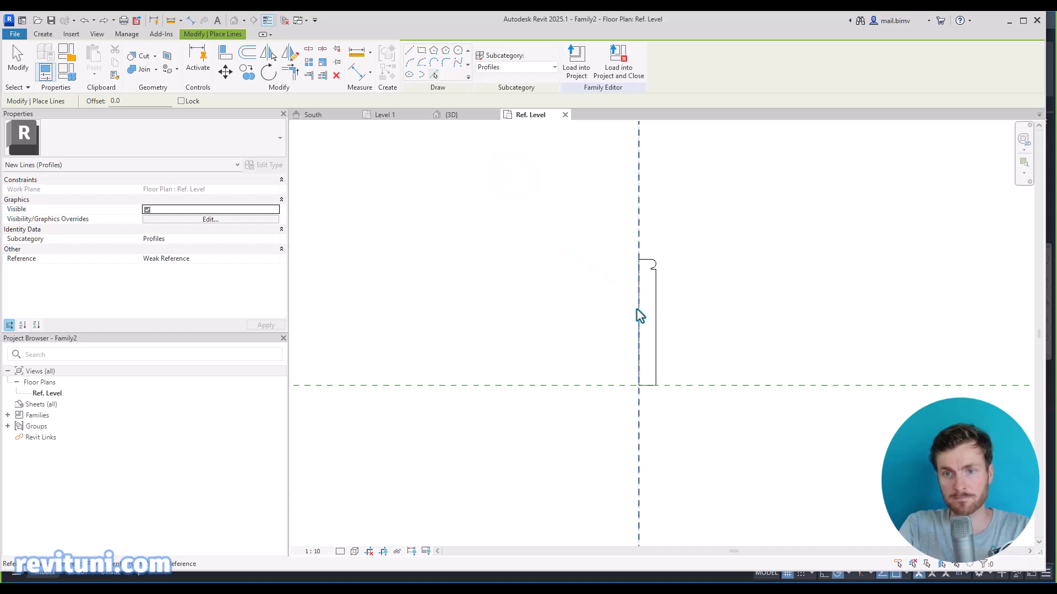
scroll(638, 314, up, 4)
scroll(647, 356, up, 1)
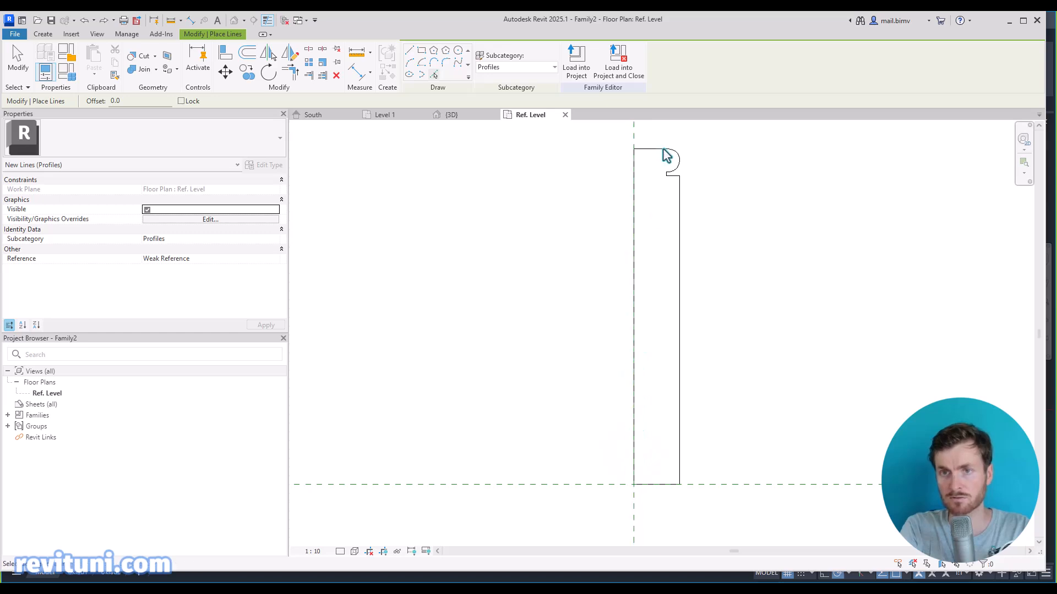
click(409, 50)
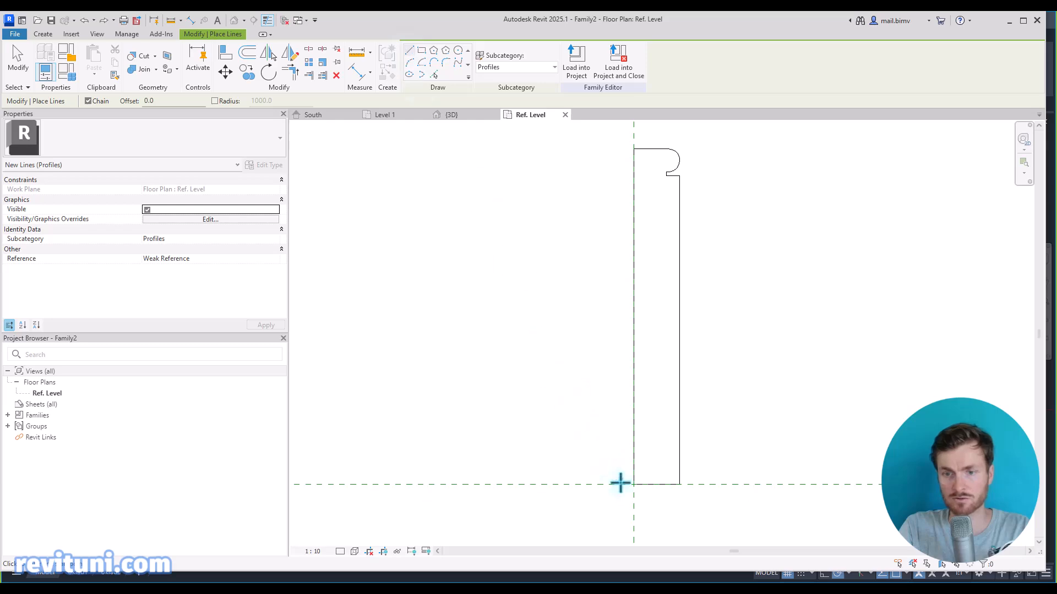
click(632, 485)
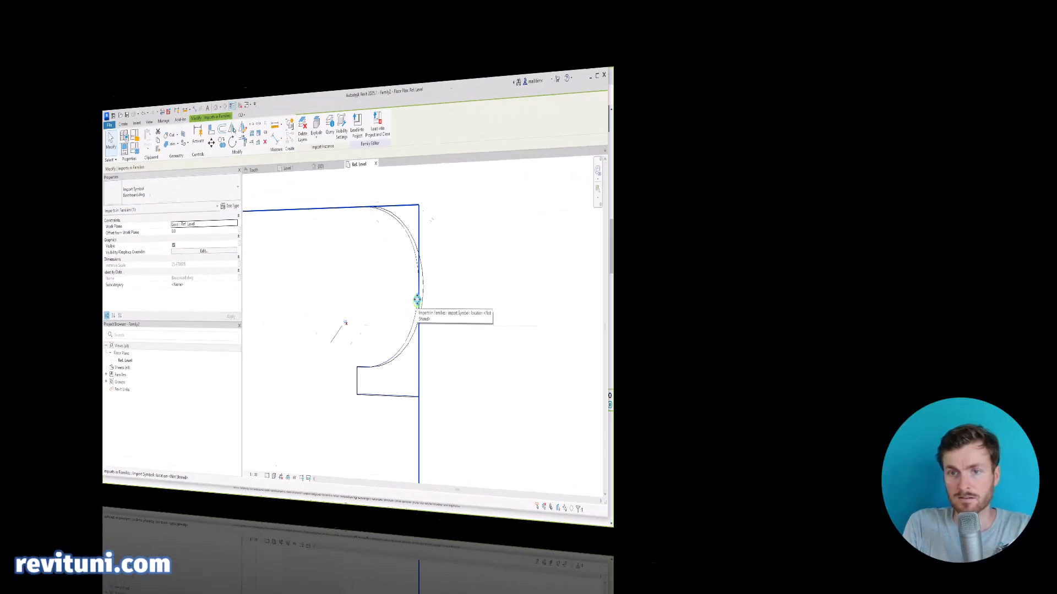
Step: Delete the imported Baseboard.dwg underlay from the profile family
scroll(417, 300, down, 5)
key(Delete)
scroll(545, 231, down, 6)
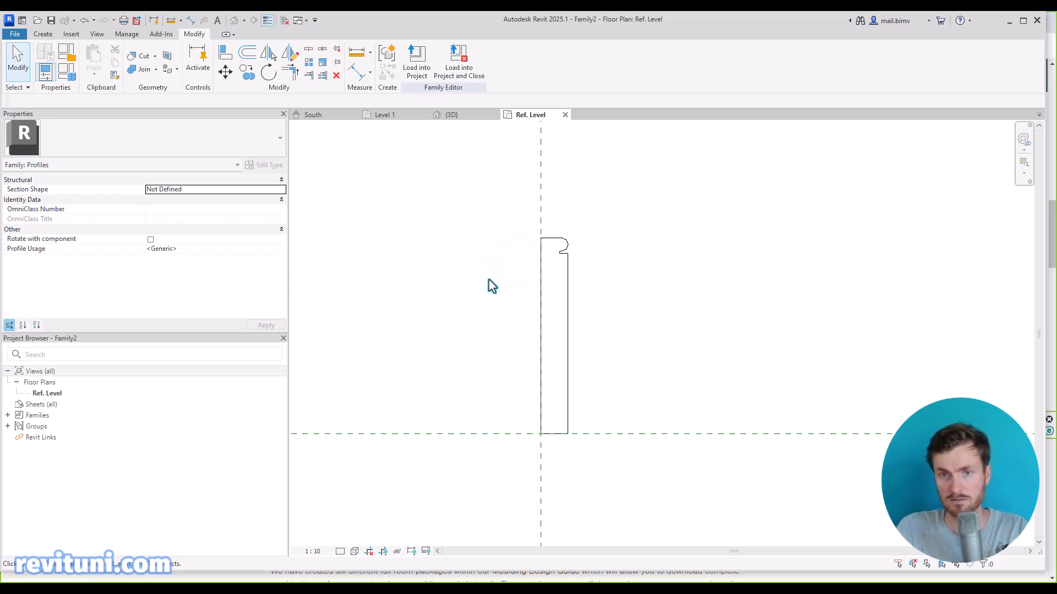
Step: Save the profile family as RU_Base Board American Classic 5.5 inch and load it into the project
click(12, 34)
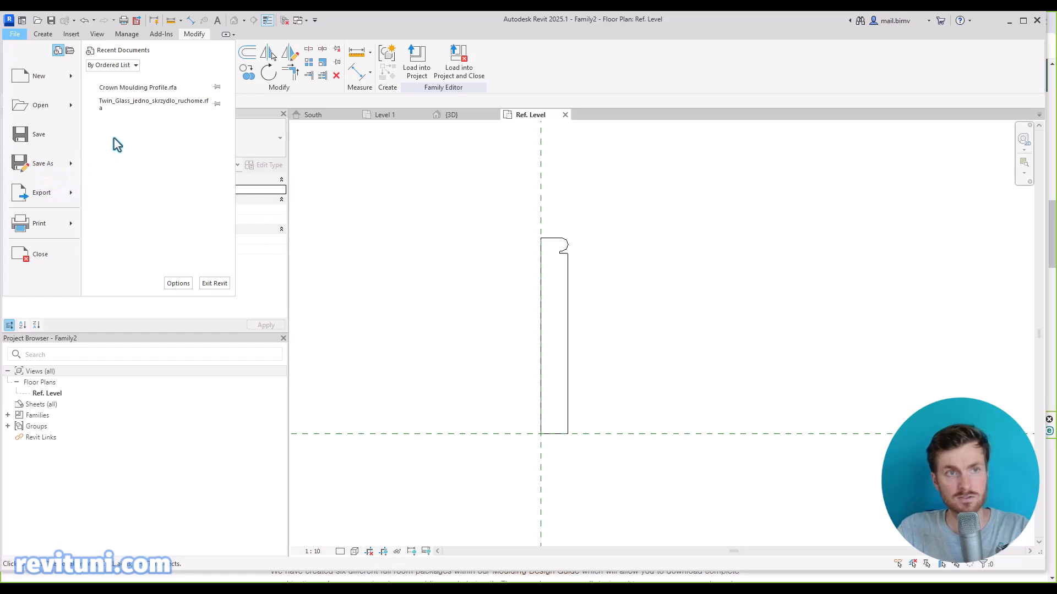
mouse_move(62, 160)
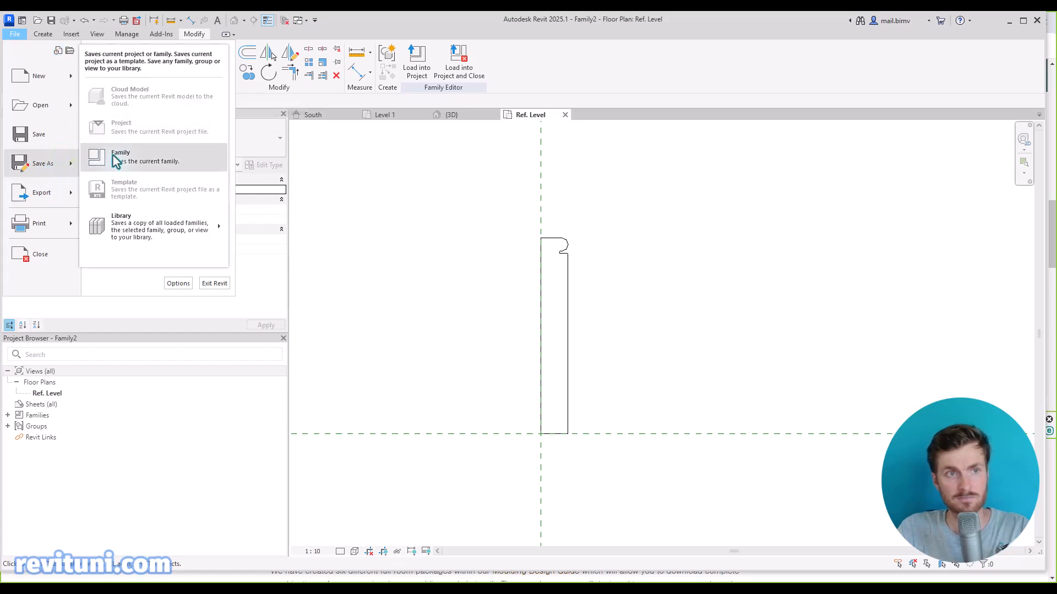
click(116, 159)
text(\\)
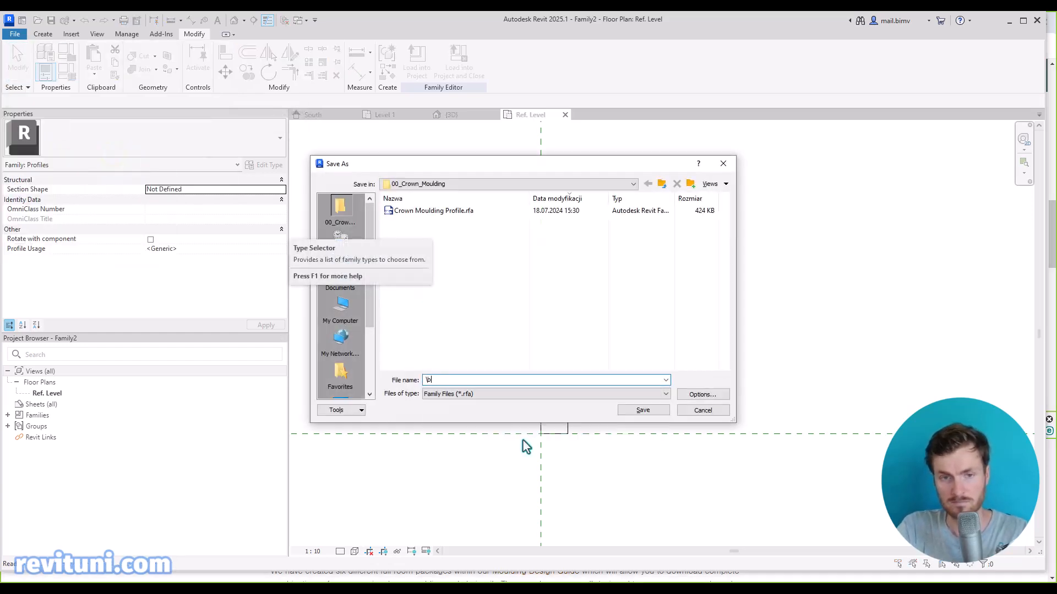
text(B)
text(Bas)
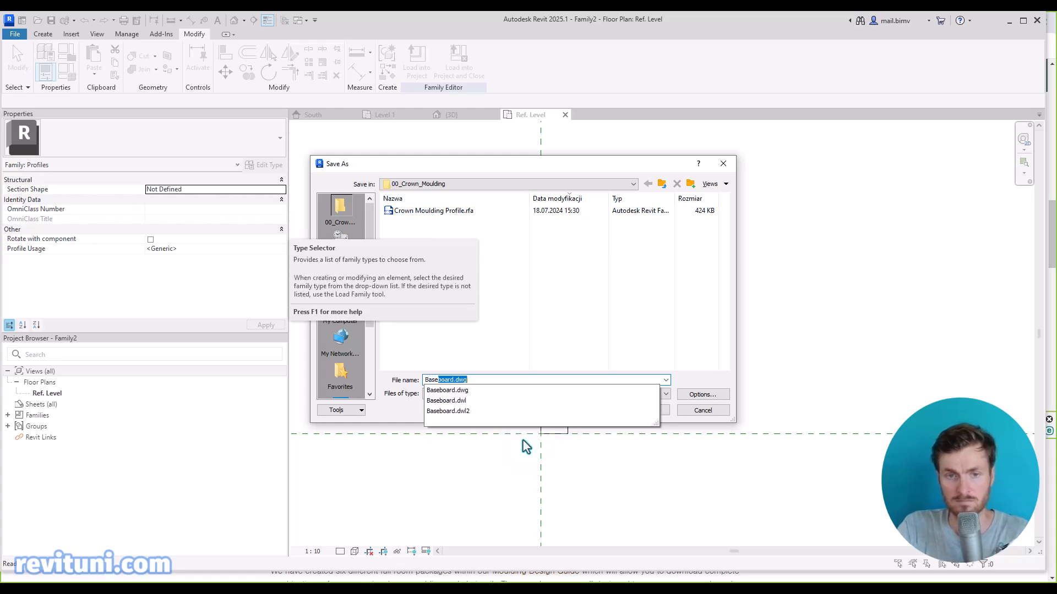
key(BackSpace)
key(BackSpace)
key(BackSpace)
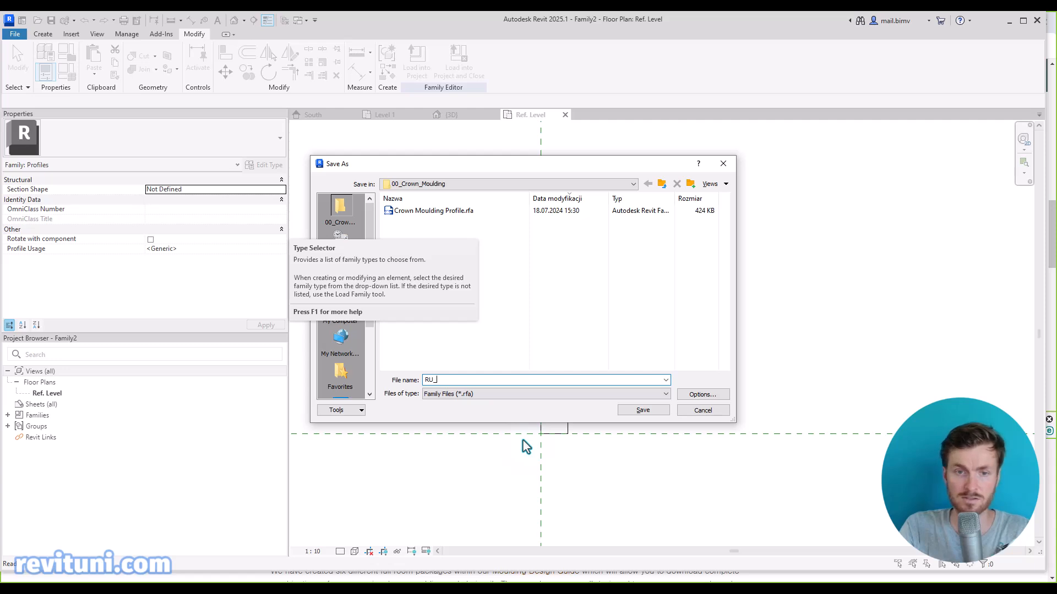
text(Base Board American Classic 5.5 inch)
key(Return)
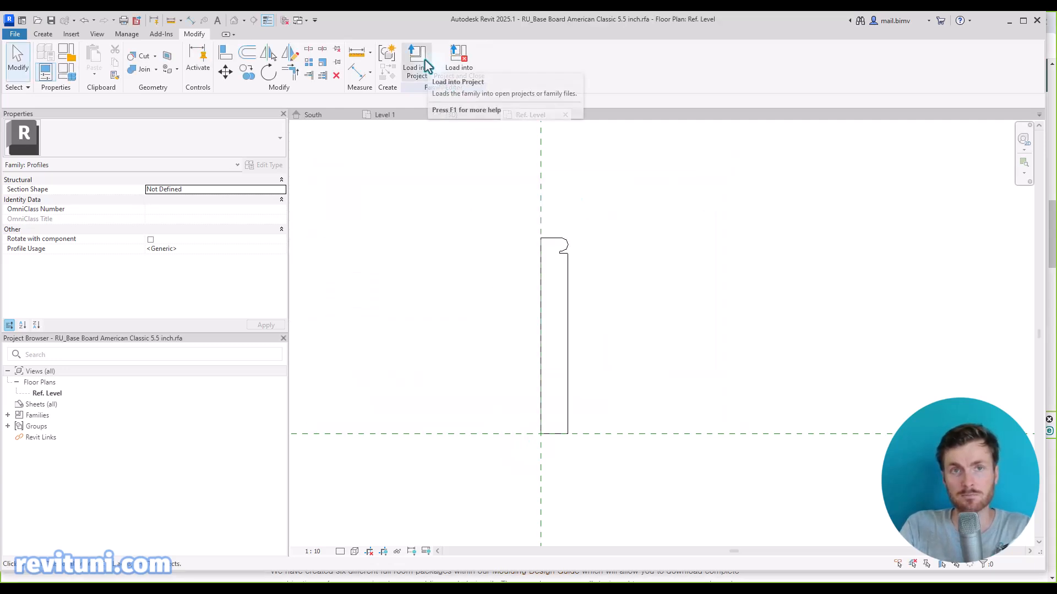
click(425, 65)
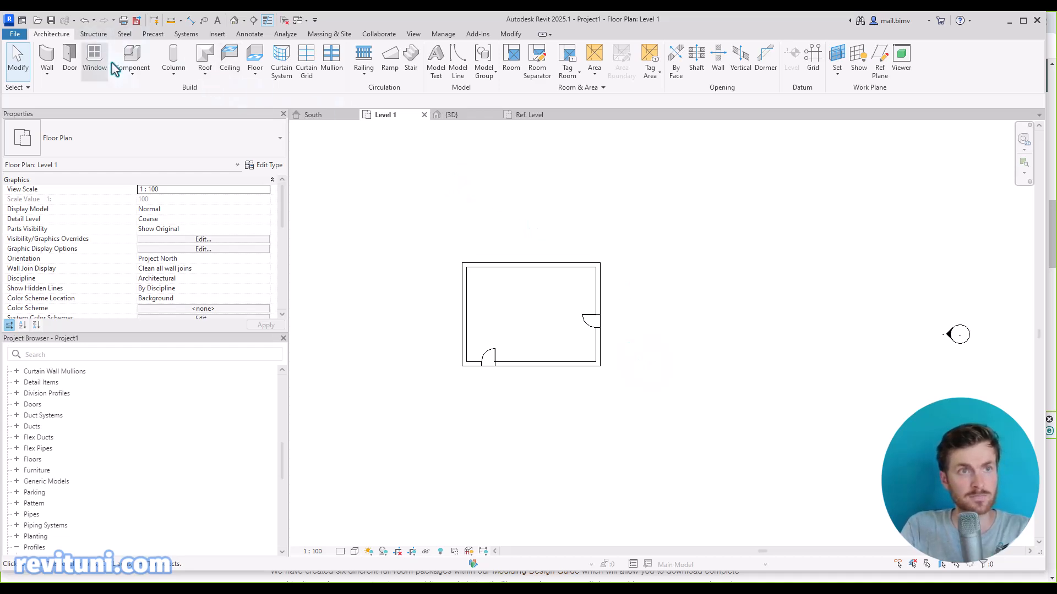
Step: Create an in-place model in the Walls category named Base board
click(134, 76)
click(157, 120)
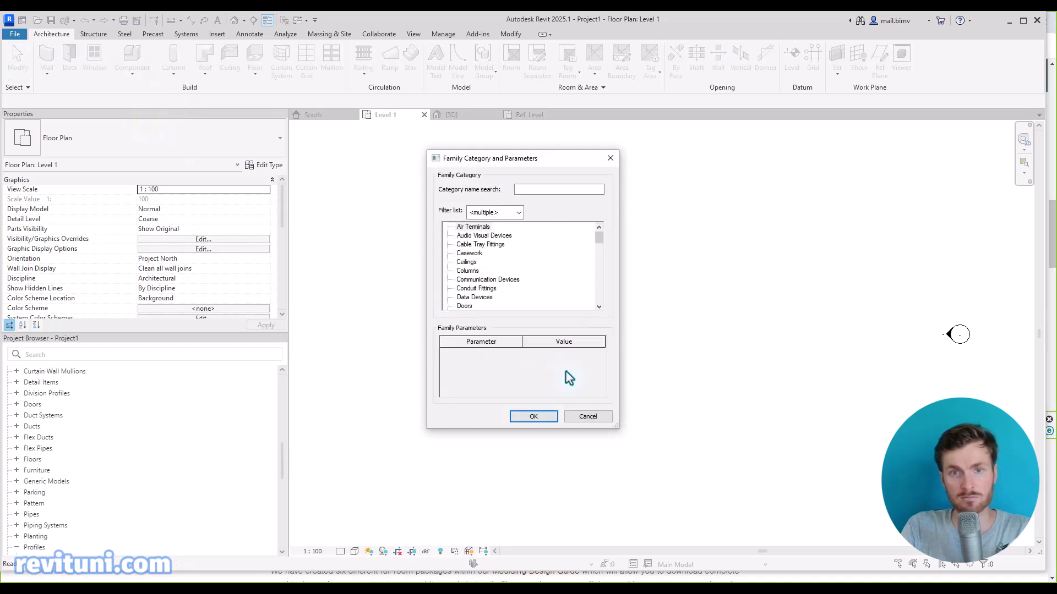
drag(602, 236, 594, 298)
scroll(512, 302, up, 4)
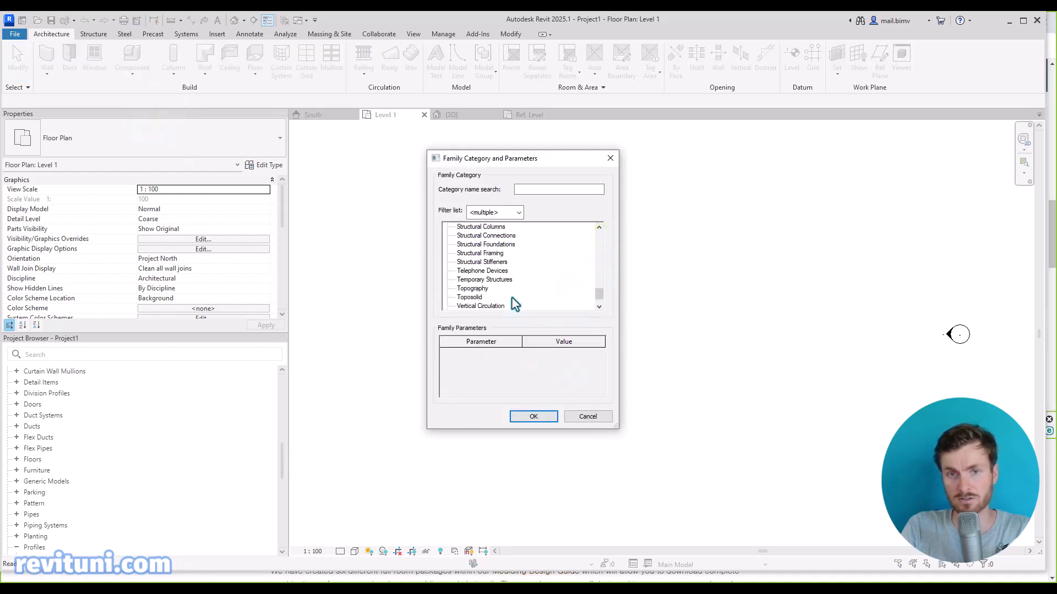
scroll(511, 302, up, 5)
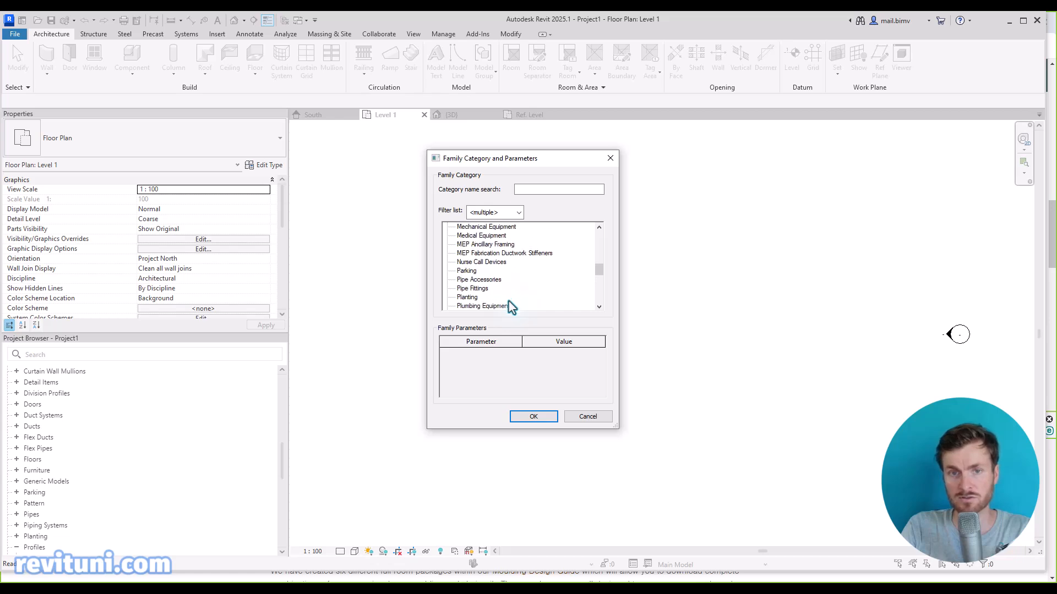
scroll(511, 305, down, 9)
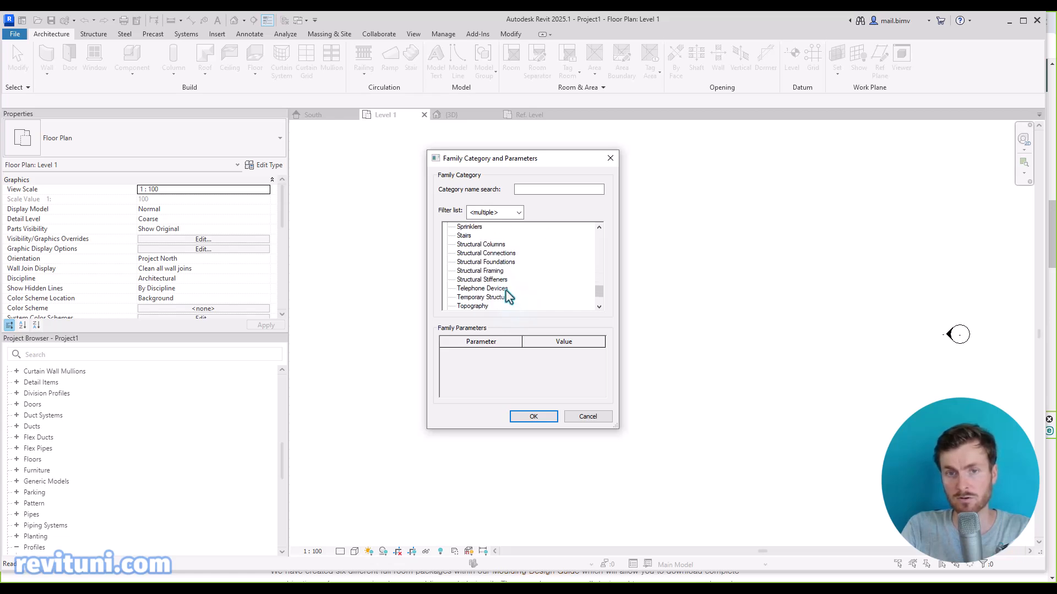
click(465, 297)
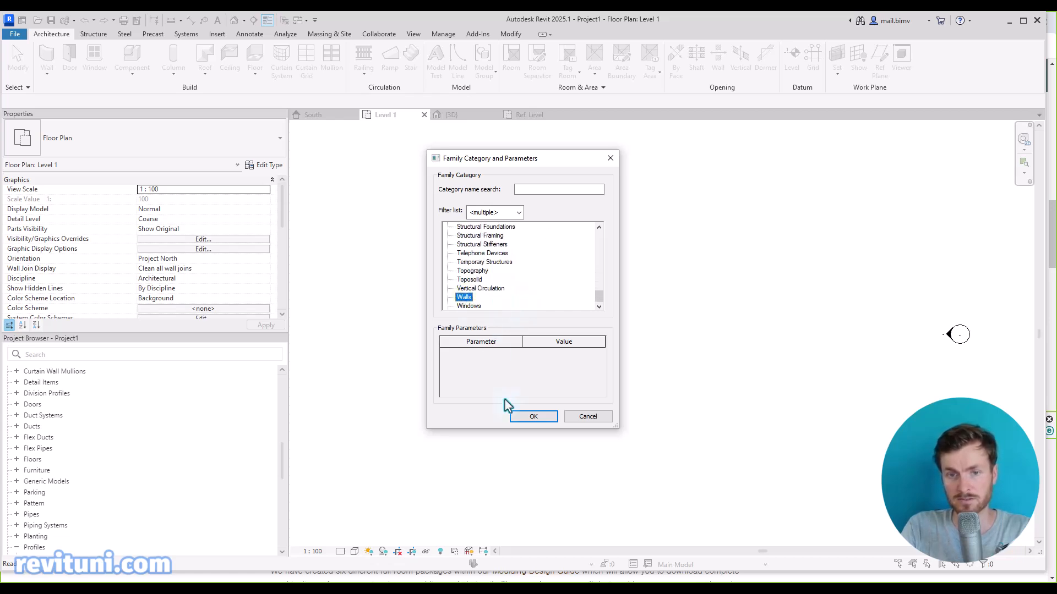
click(526, 418)
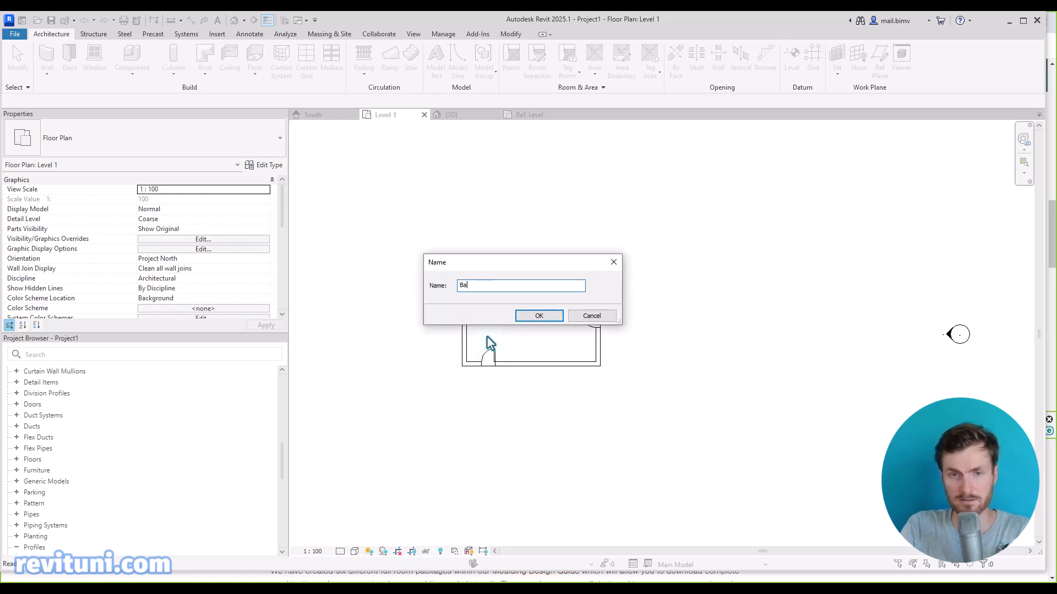
text(Base board)
key(Return)
Step: Start a sweep and sketch its path along the inner wall faces, from the lower-left room corner around to the door in the right wall
scroll(446, 291, up, 3)
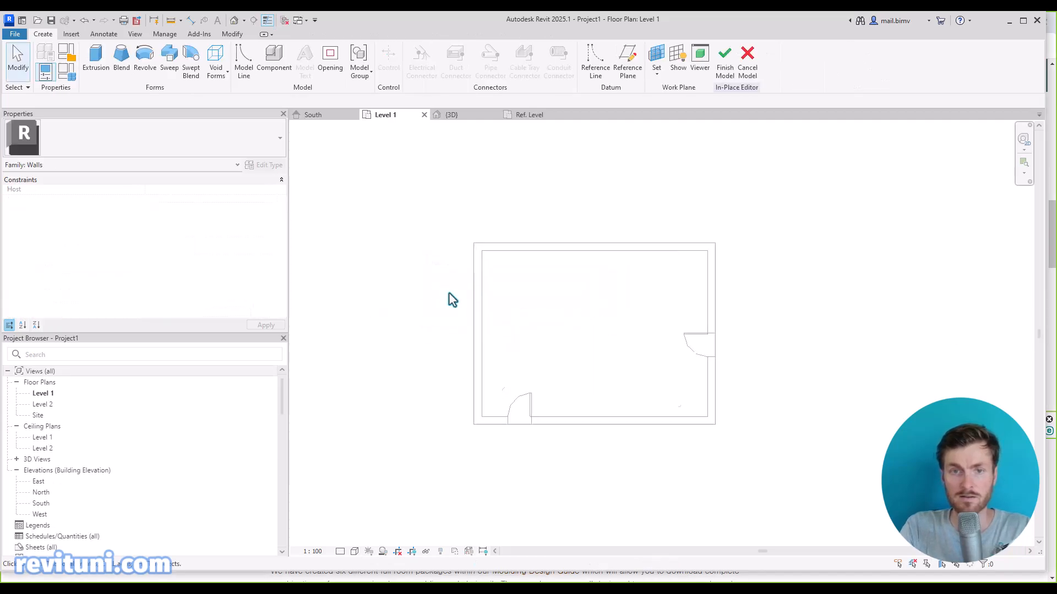
middle_drag(510, 338, 387, 307)
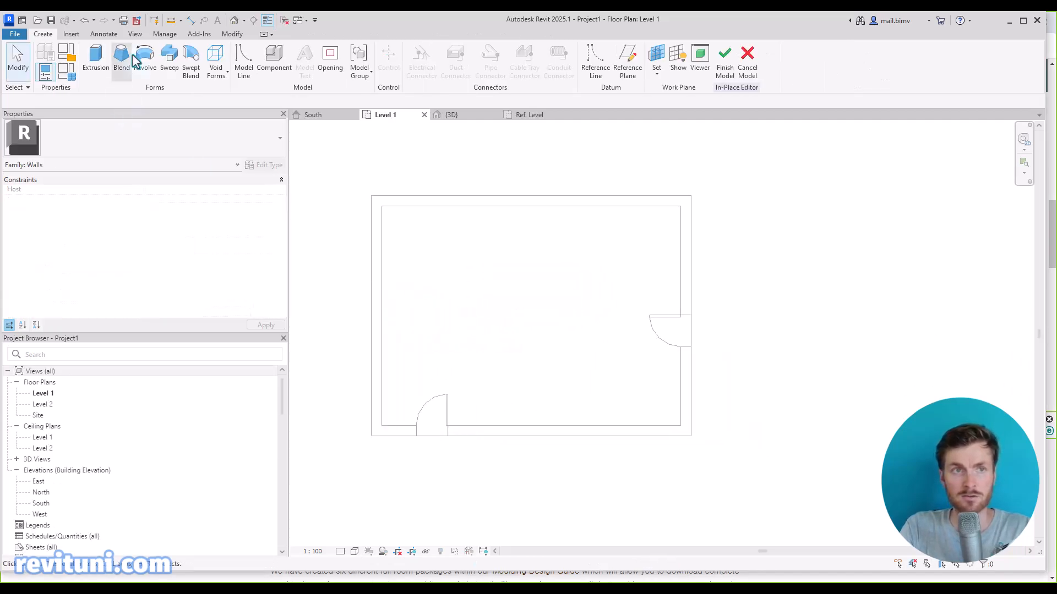
click(169, 55)
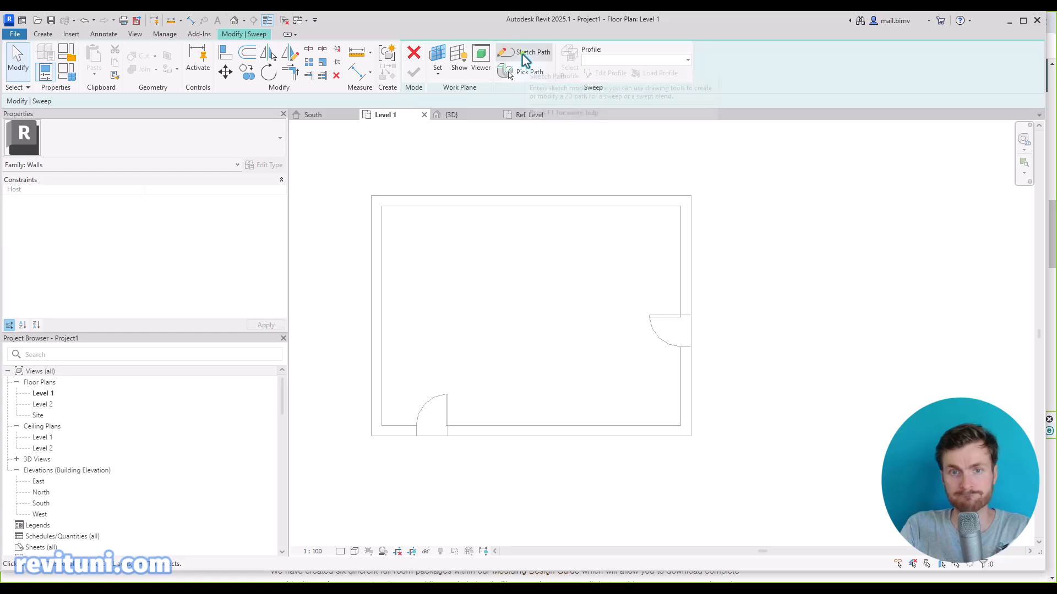
click(524, 54)
click(382, 426)
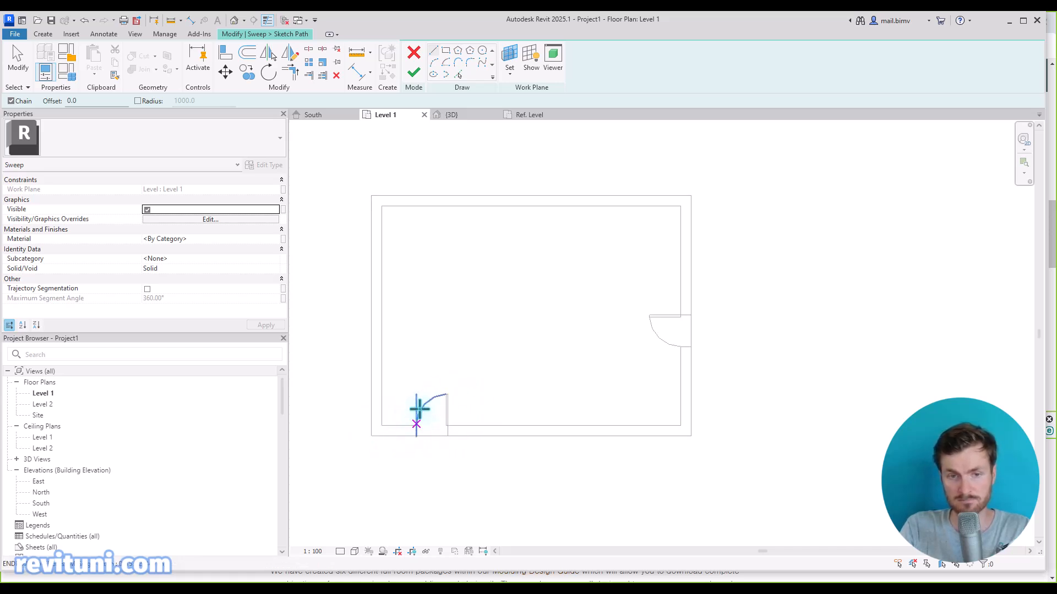
click(417, 429)
click(382, 426)
click(382, 207)
click(681, 206)
click(680, 316)
key(Escape)
key(Escape)
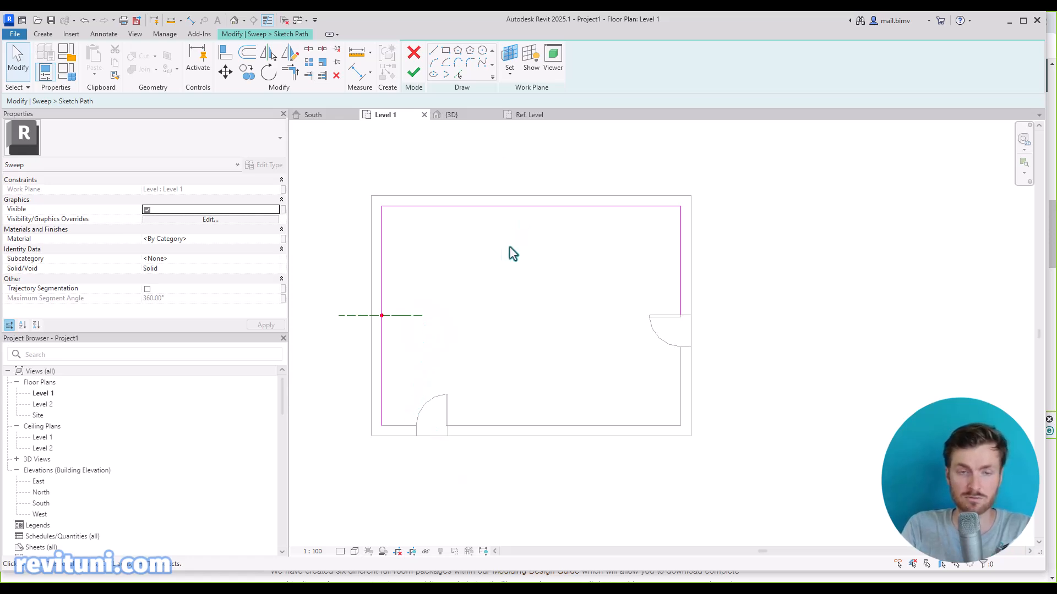
Step: Add the missing path segment from the lower-left room corner to the door in the bottom wall and finish the path
click(440, 50)
scroll(388, 450, up, 3)
click(378, 407)
key(Escape)
key(Escape)
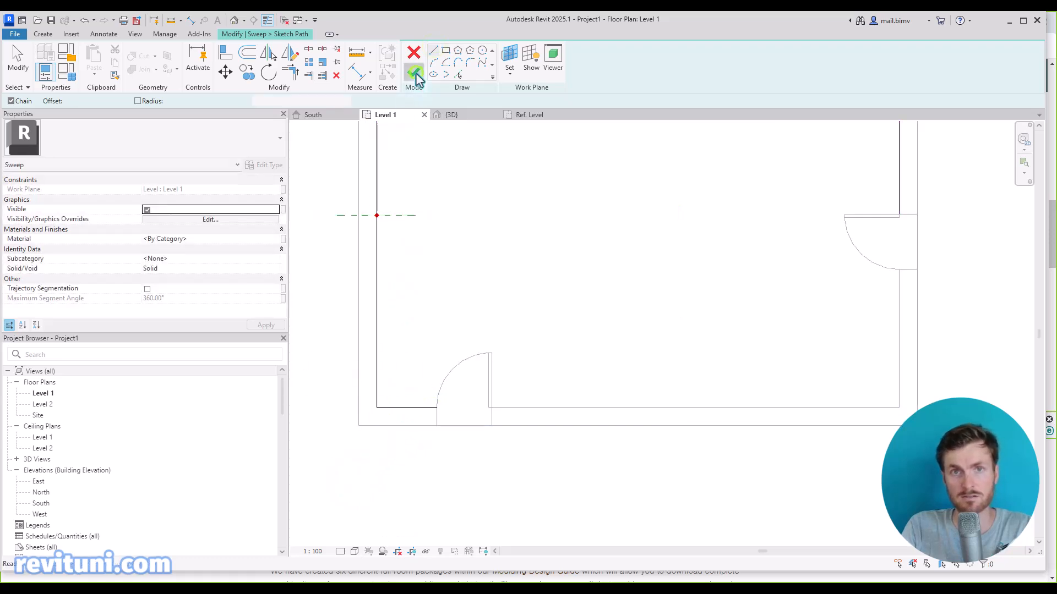
click(416, 76)
Step: Assign the RU_Base Board American Classic 5.5 inch profile to the sweep
click(636, 60)
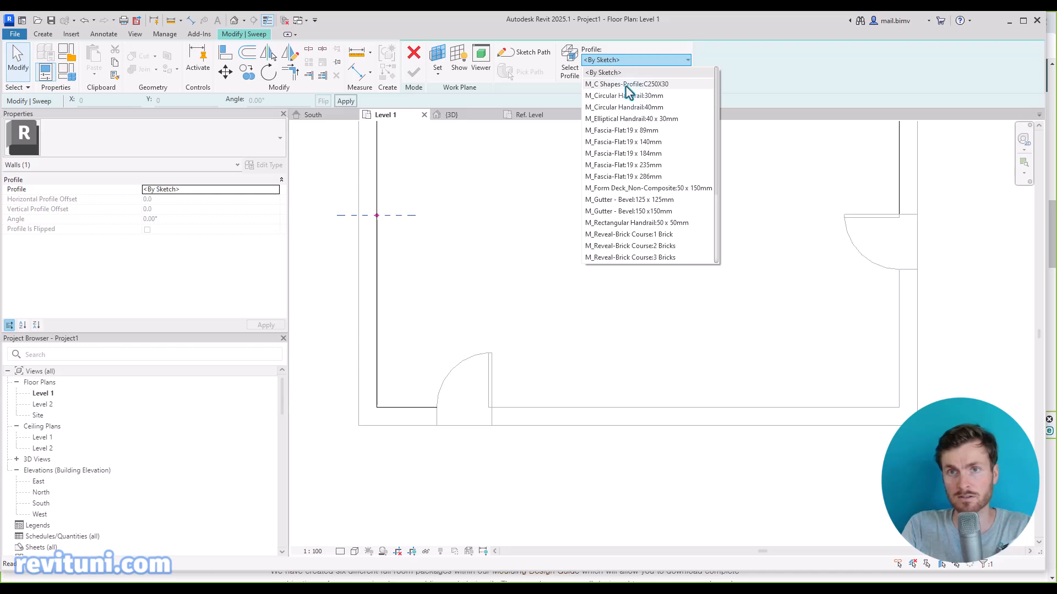
scroll(661, 165, down, 3)
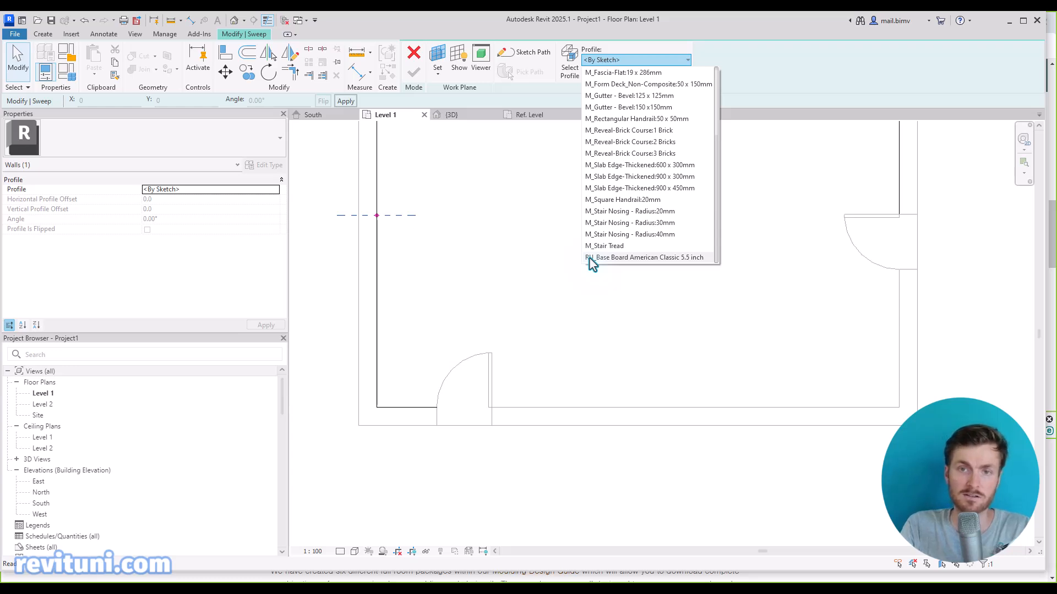
click(590, 259)
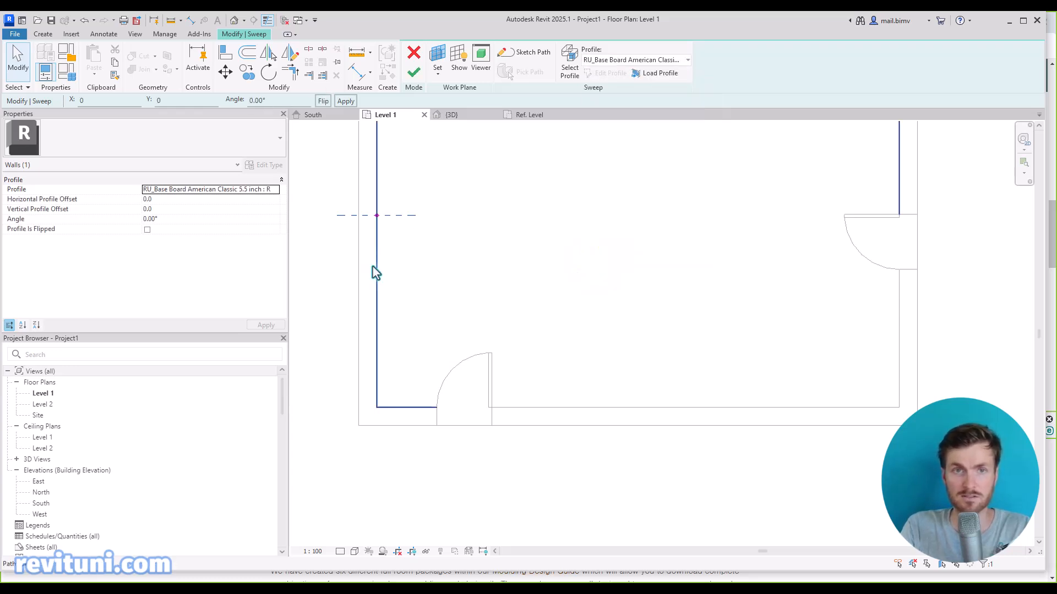
Step: Flip the sweep profile toward the room interior in the South elevation, and finish the sweep and the in-place model
double_click(34, 504)
scroll(596, 479, up, 4)
scroll(530, 442, up, 3)
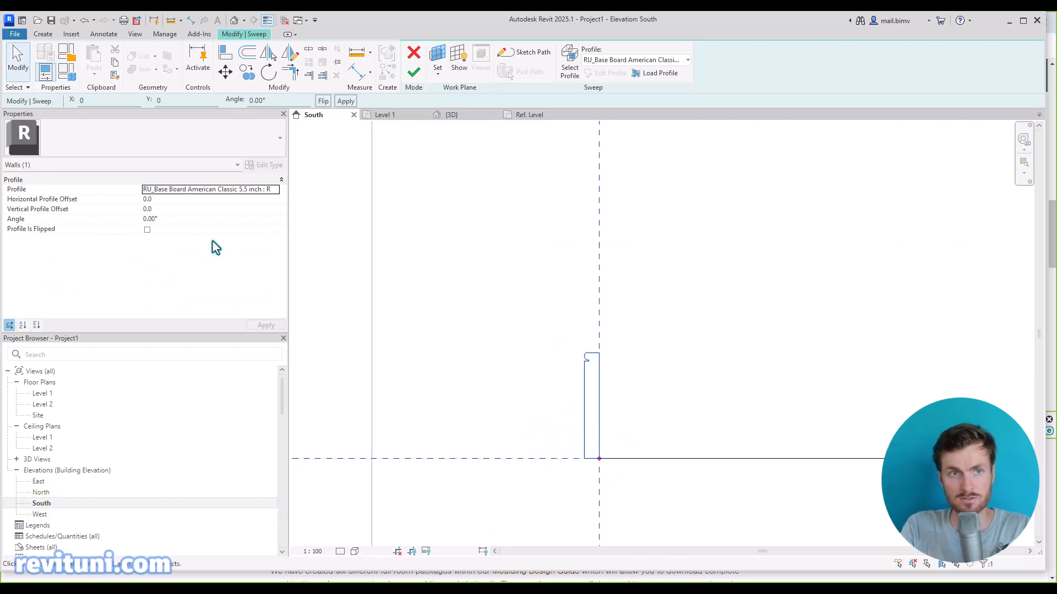
click(323, 102)
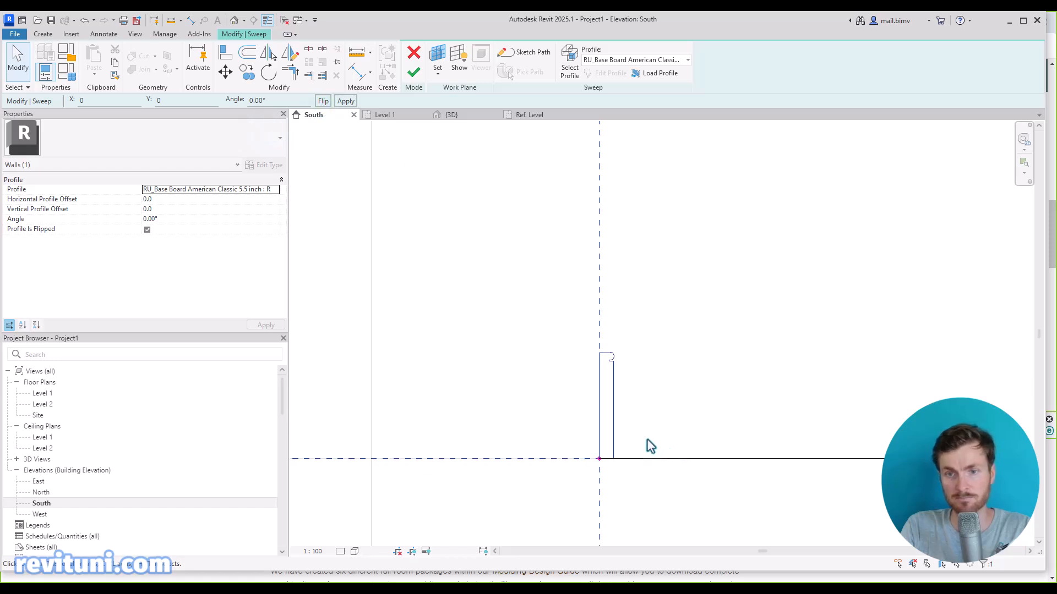
click(414, 72)
scroll(605, 362, down, 5)
scroll(606, 361, up, 3)
scroll(611, 370, down, 2)
click(594, 63)
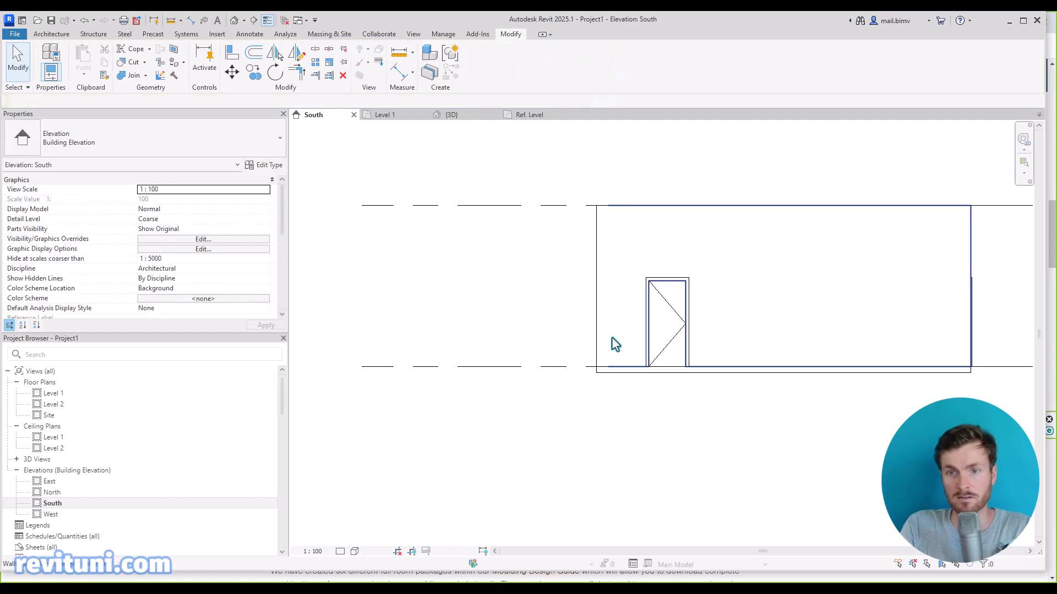
Step: Examine the baseboard sweep along the inner walls and at the door frame in the 3D view
click(235, 22)
scroll(695, 364, up, 3)
shift+middle_drag(721, 369, 501, 451)
scroll(459, 450, up, 3)
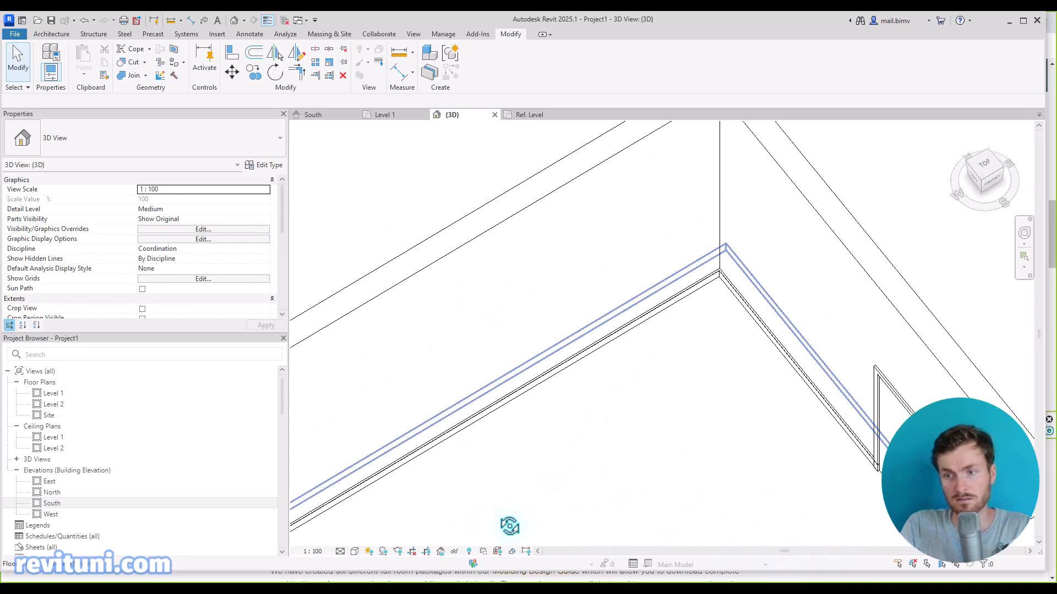
shift+middle_drag(494, 520, 758, 549)
scroll(815, 480, up, 5)
middle_drag(818, 484, 838, 318)
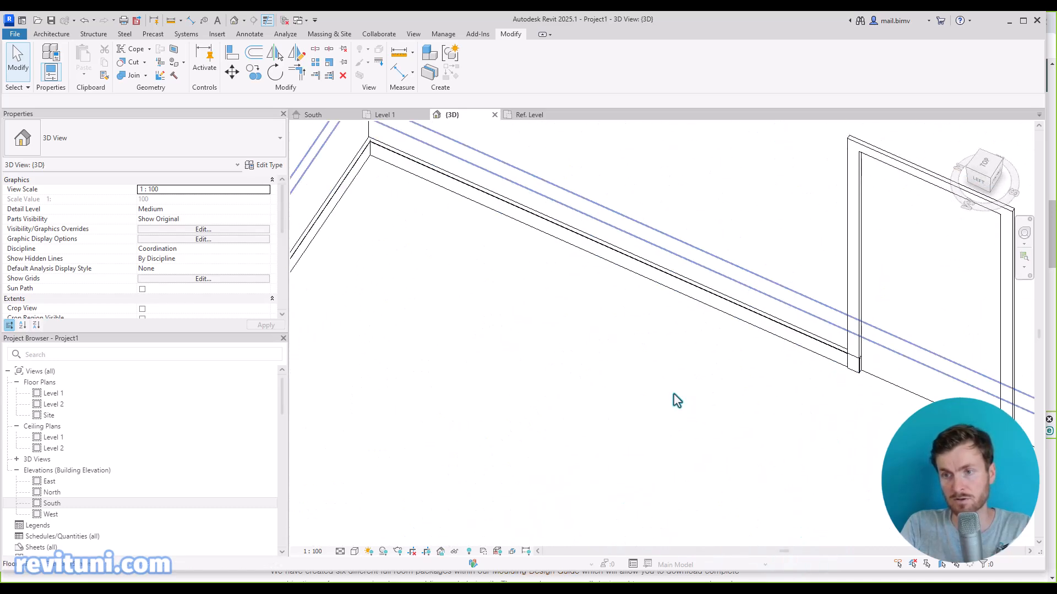
middle_drag(460, 401, 701, 391)
scroll(700, 391, down, 2)
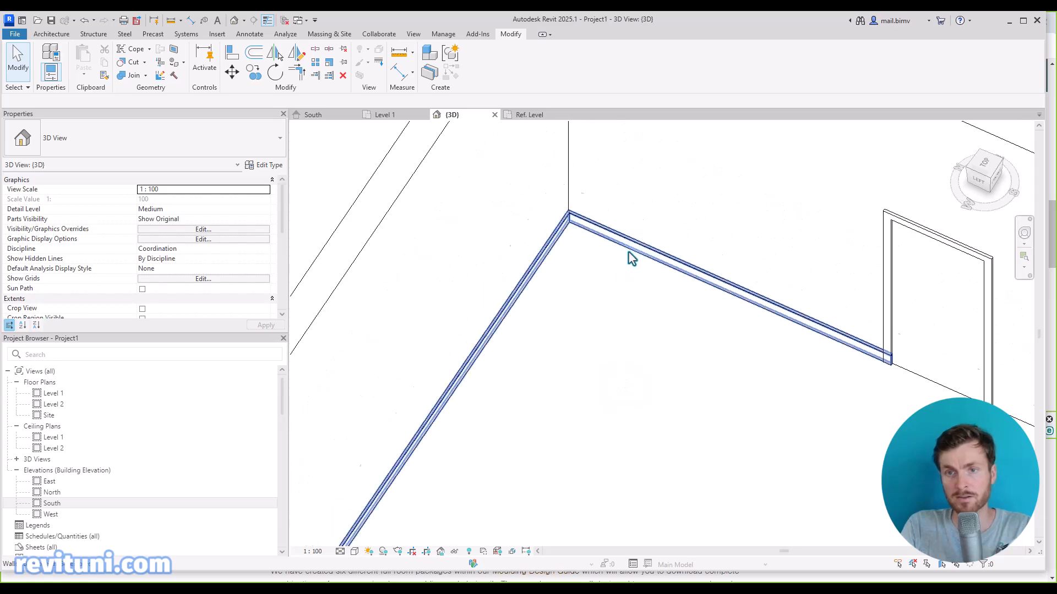
Step: Open the baseboard for in-place editing and go to the Level 1 floor plan to sweep the remaining wall stretch between the doors
click(630, 256)
scroll(573, 460, down, 4)
shift+middle_drag(573, 460, 646, 478)
click(480, 60)
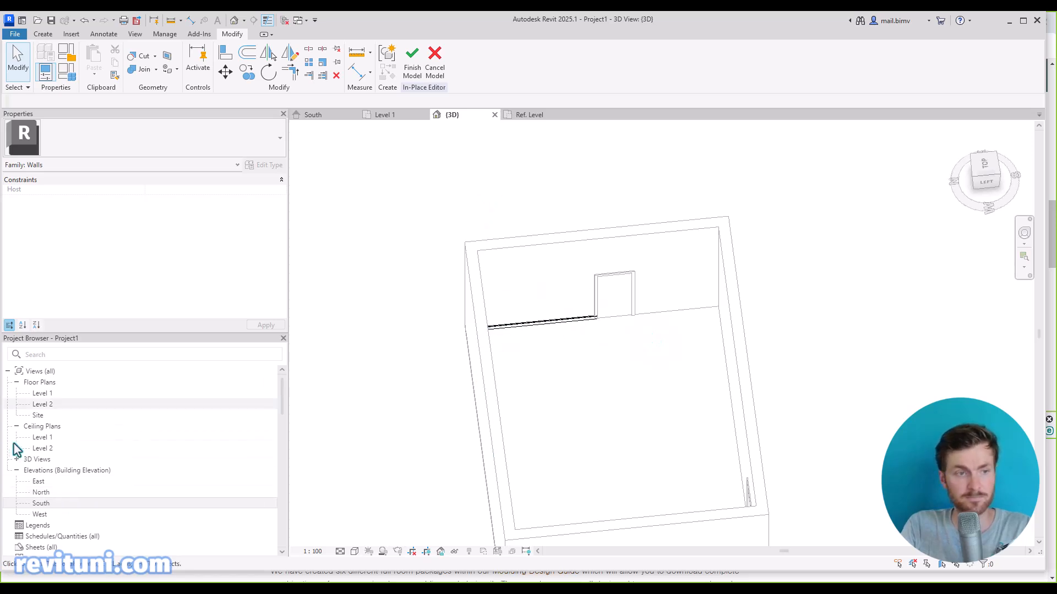
click(43, 394)
double_click(44, 396)
scroll(658, 395, down, 2)
middle_drag(650, 392, 550, 475)
click(44, 34)
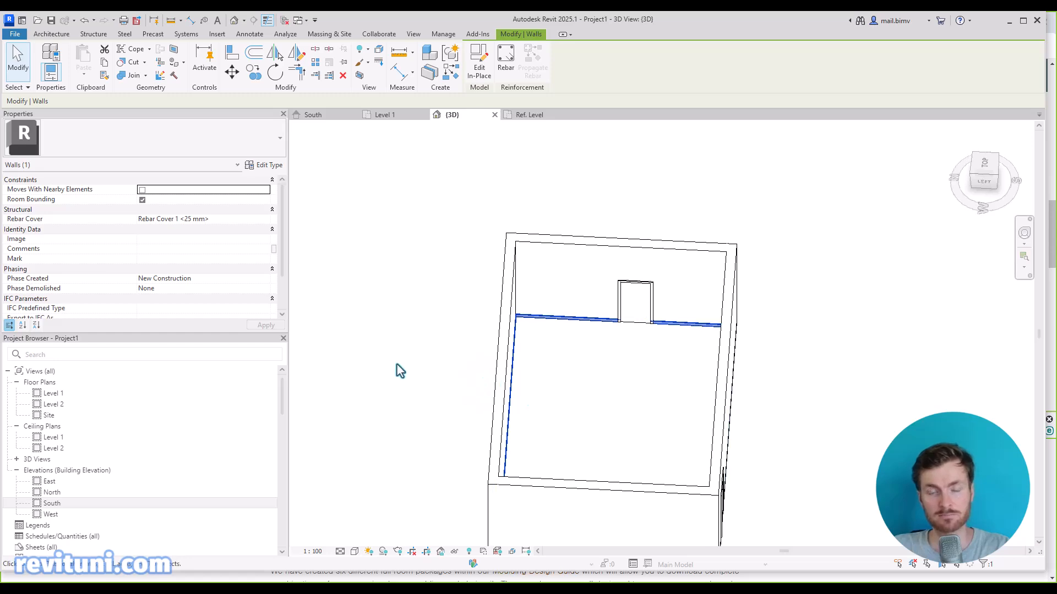
key(Escape)
scroll(438, 336, down, 2)
shift+middle_drag(437, 370, 677, 361)
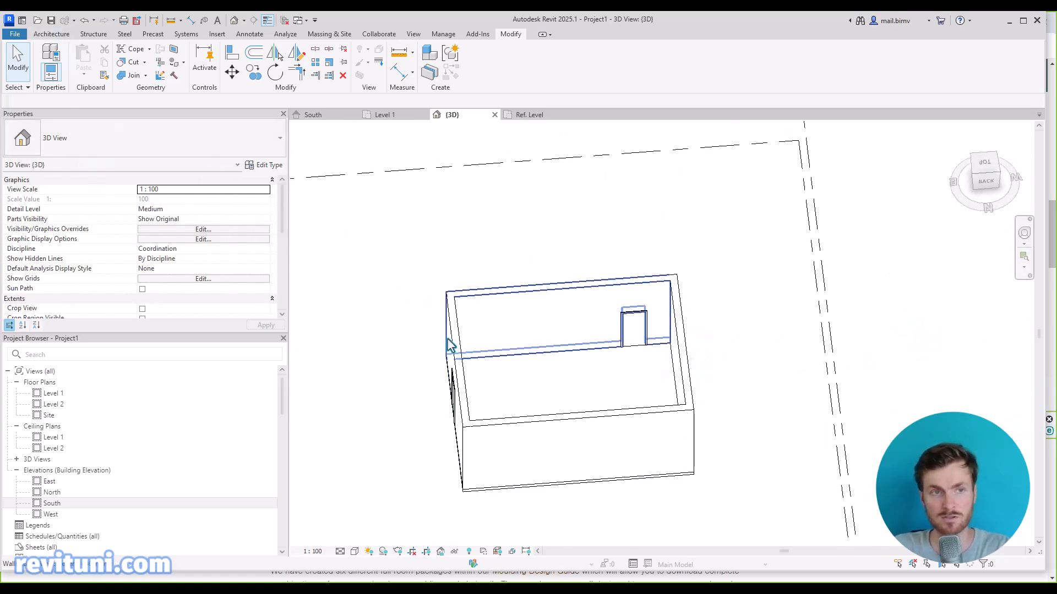
scroll(449, 394, up, 2)
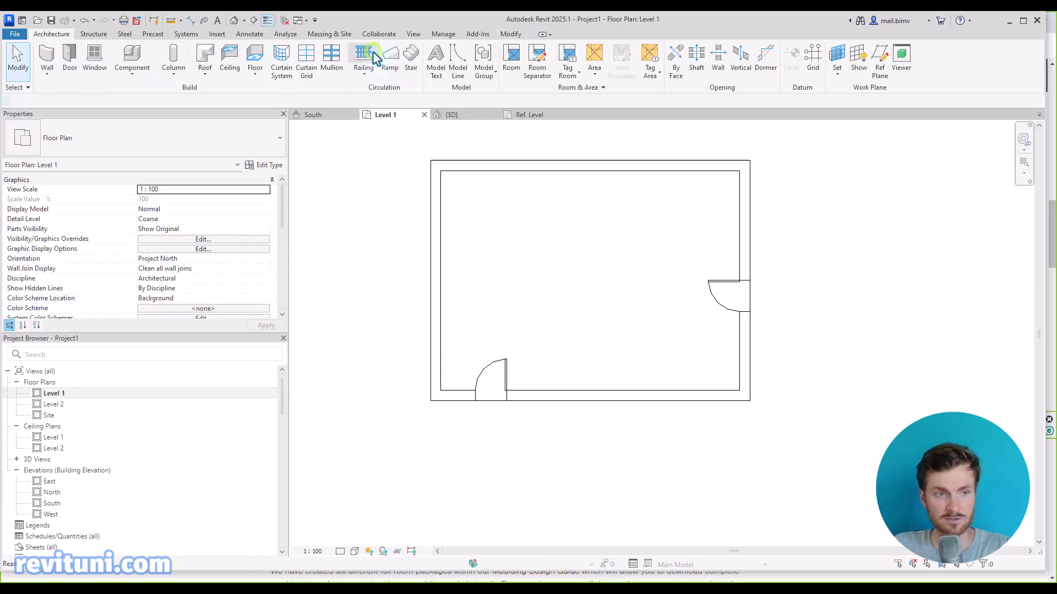
Step: Start a railing on Level 1 and duplicate the 1100mm railing type as Base Board
click(372, 51)
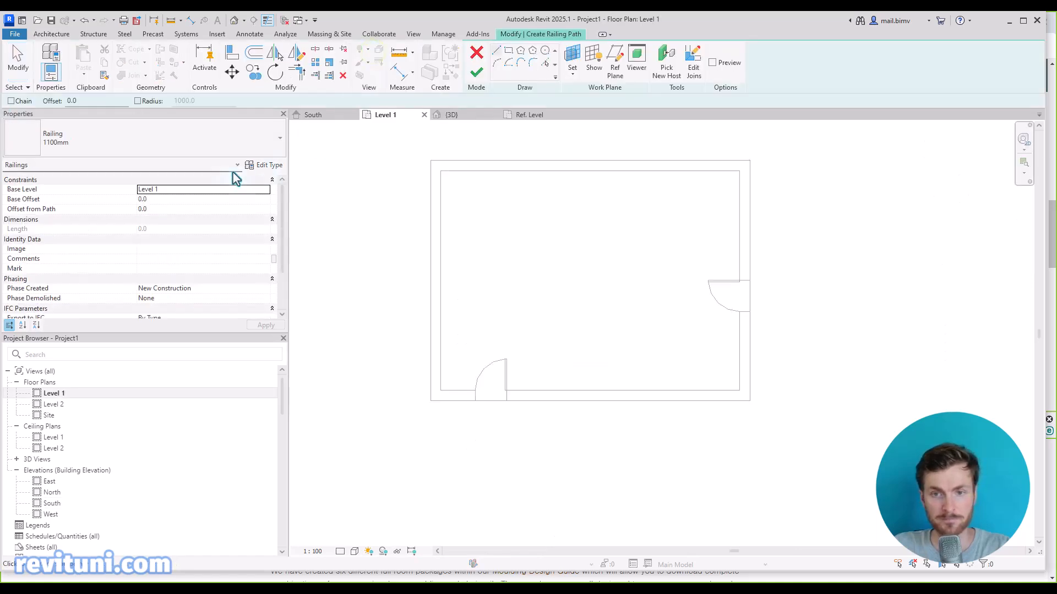
click(266, 165)
click(603, 162)
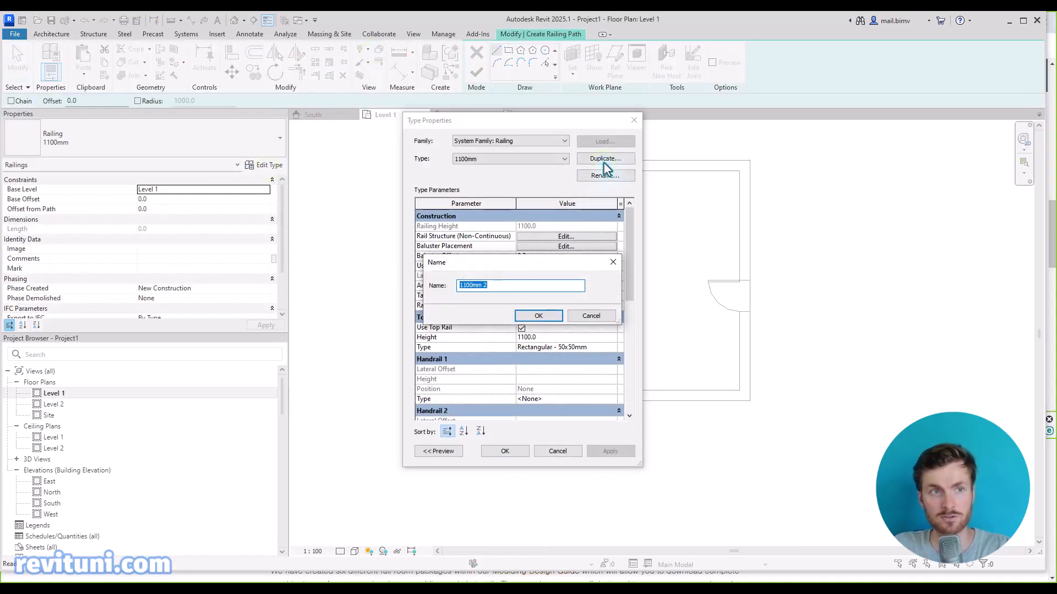
text(Base Board)
key(Return)
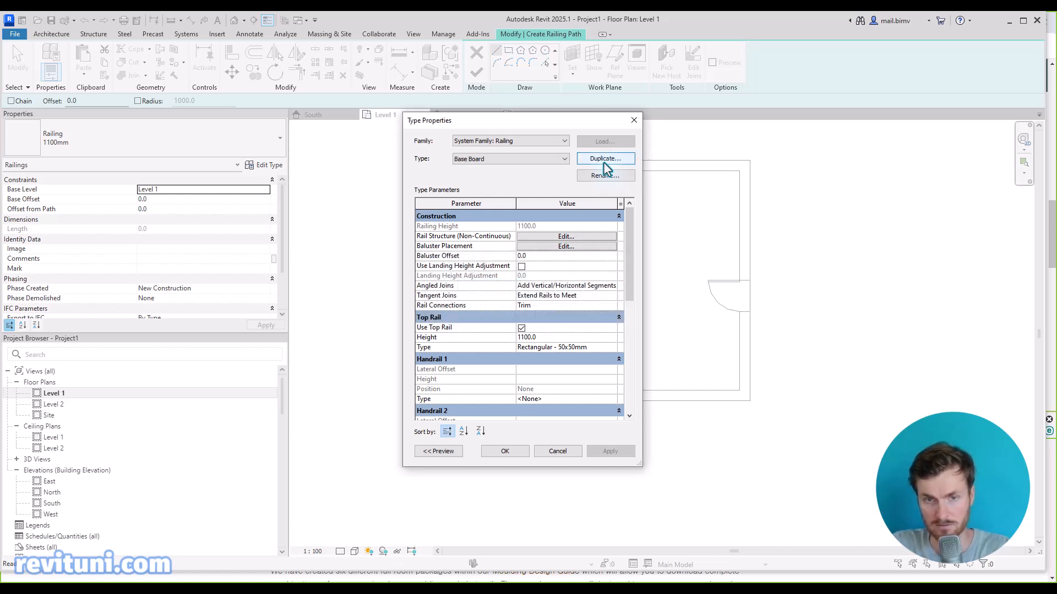
Step: Look through the baluster placement and the non-continuous rail structure of the Base Board railing type
drag(638, 469, 811, 493)
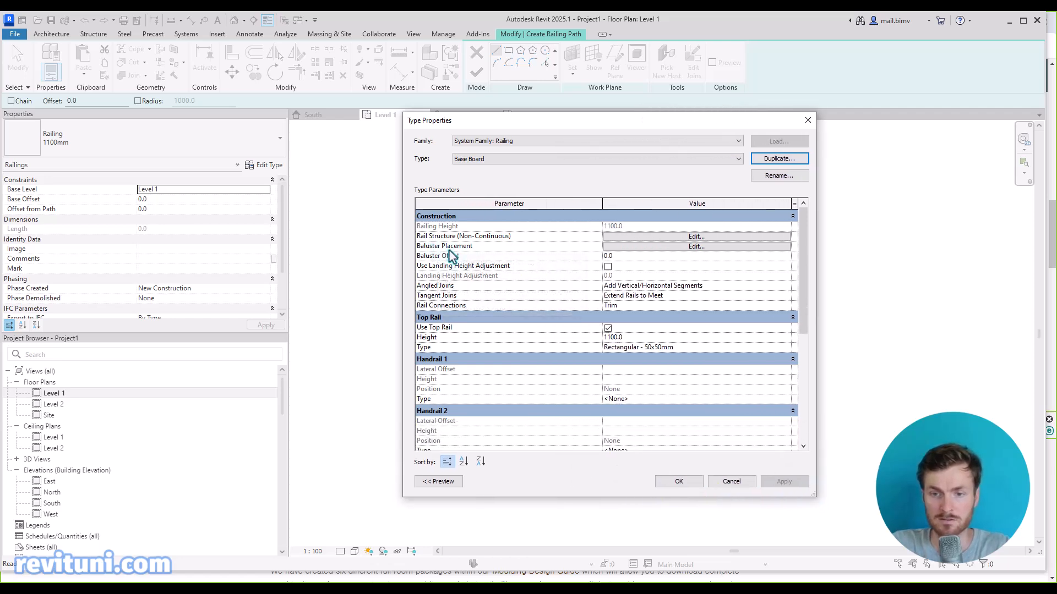
click(639, 246)
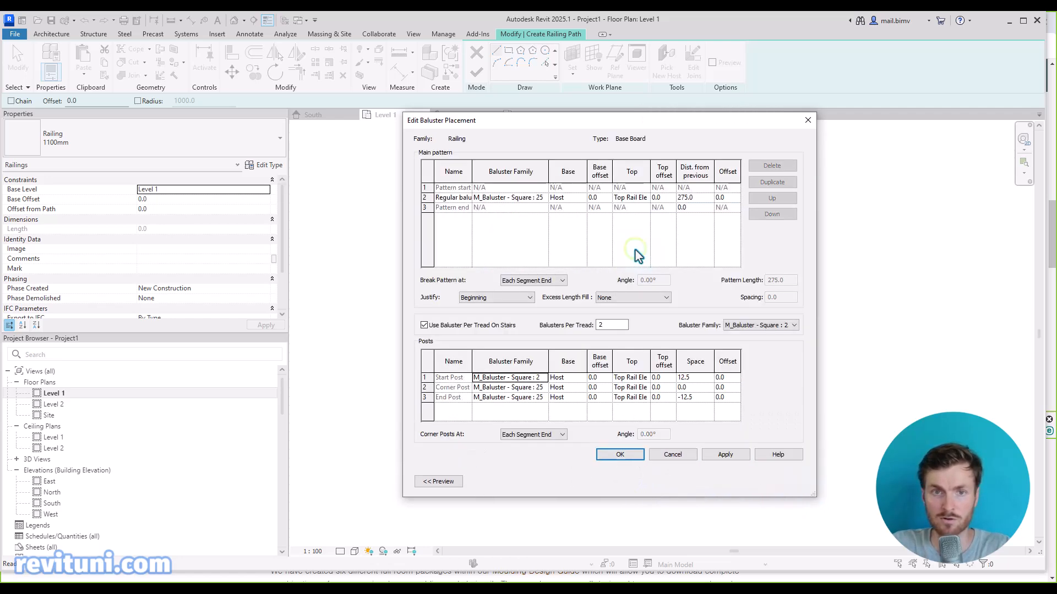
click(673, 454)
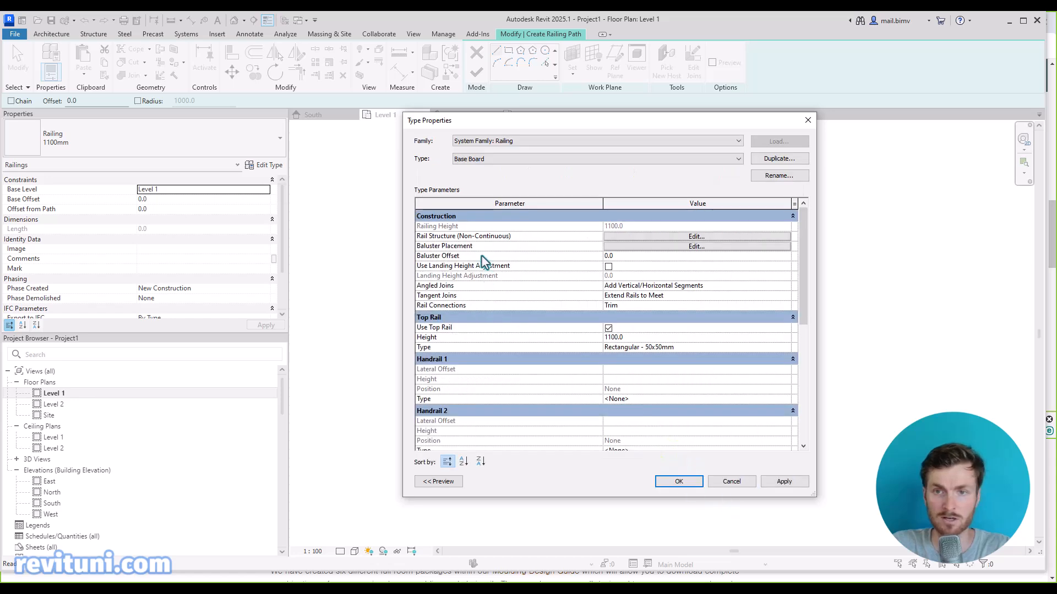
click(659, 238)
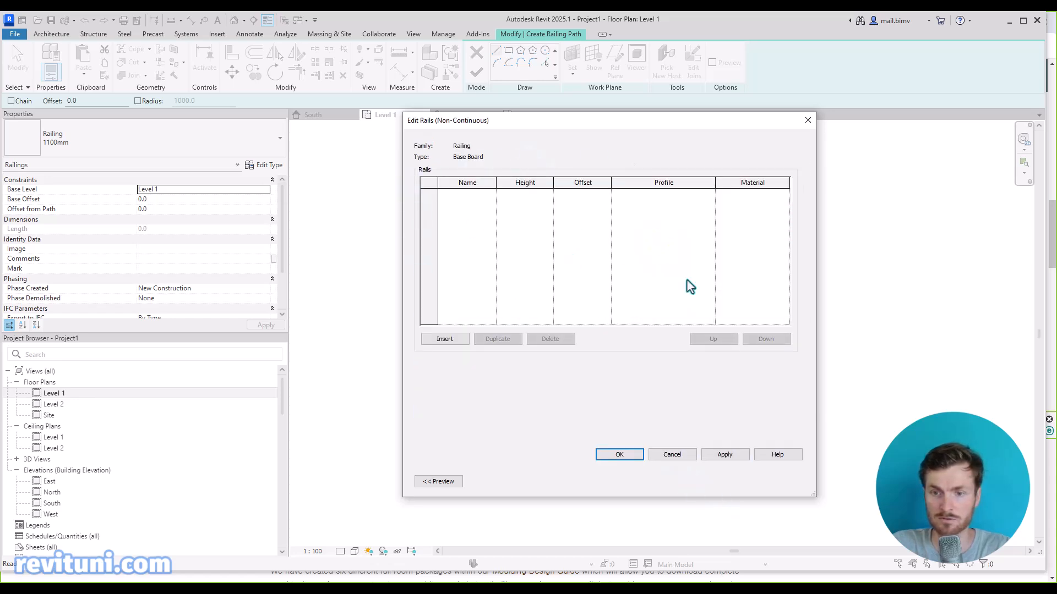
click(654, 456)
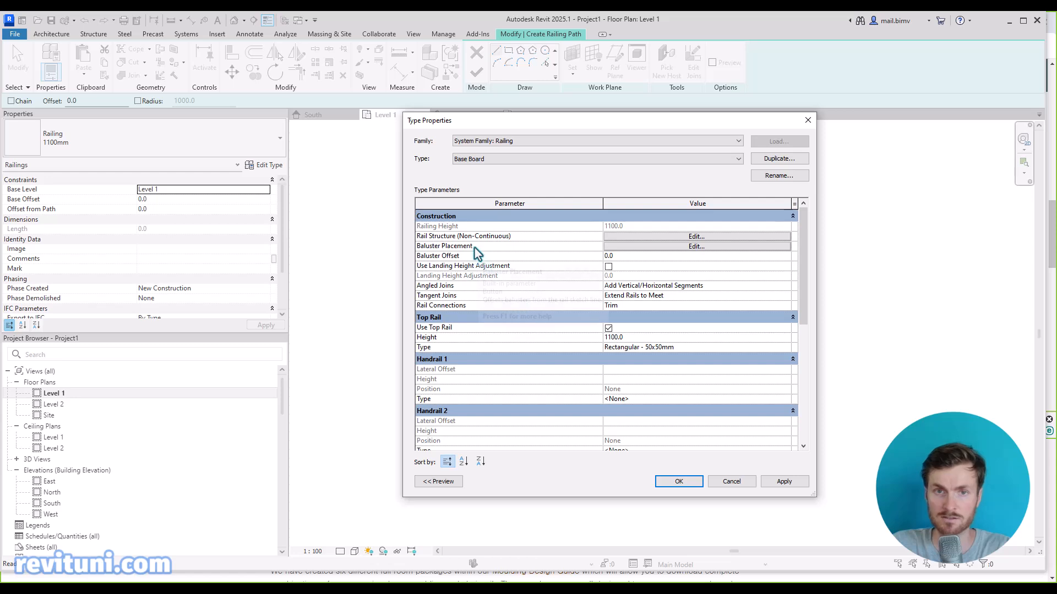
Step: Set the baluster family of the regular baluster in the main pattern to None
click(633, 246)
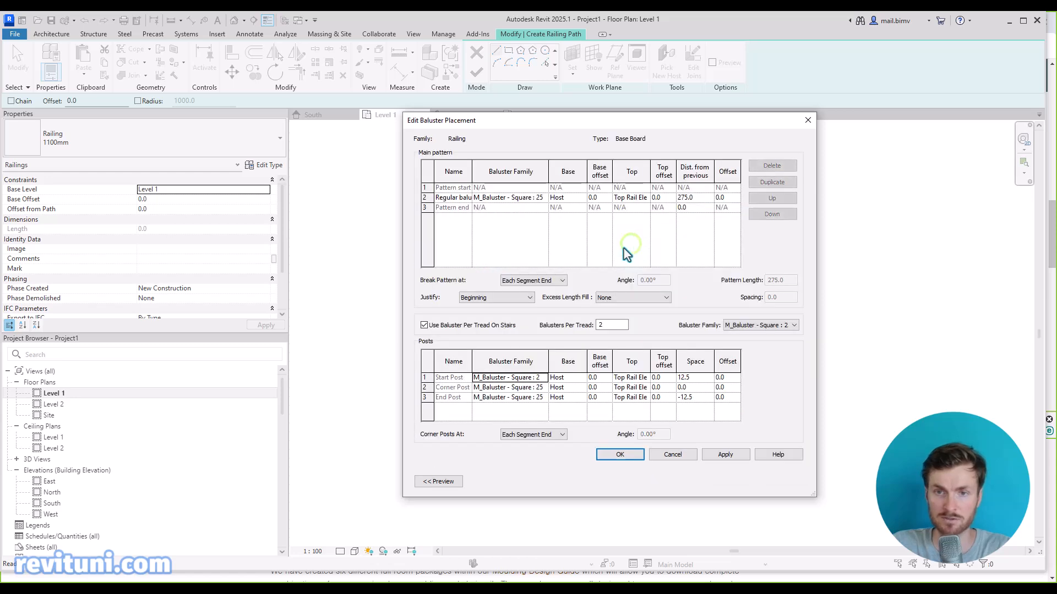
click(541, 198)
click(484, 208)
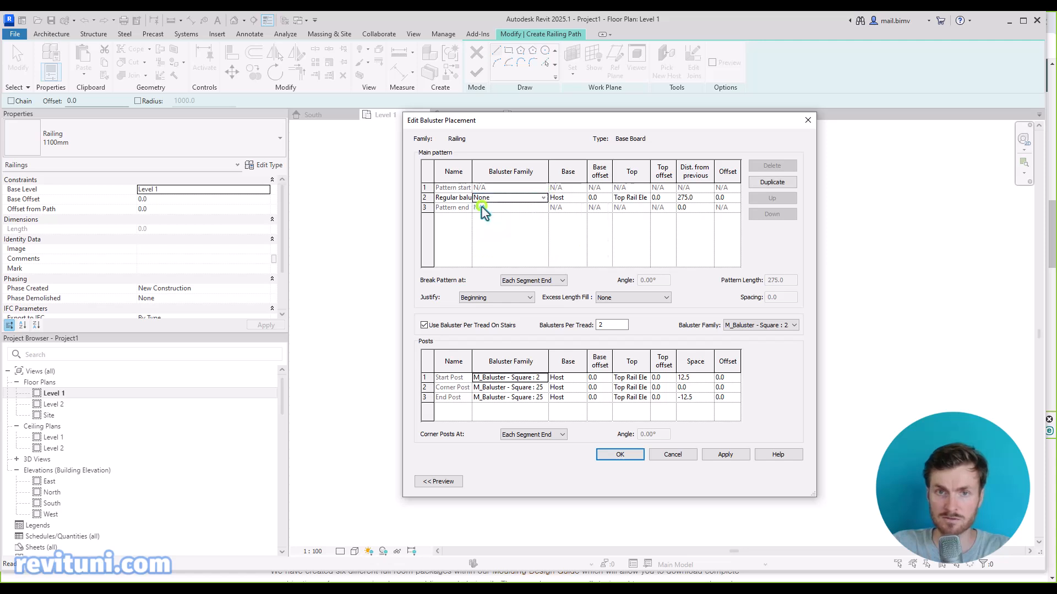
Step: Set the baluster family of the start, corner and end posts to None and accept the baluster placement
click(544, 378)
click(536, 389)
click(544, 378)
click(485, 388)
click(537, 388)
click(544, 387)
click(482, 397)
click(509, 397)
click(544, 398)
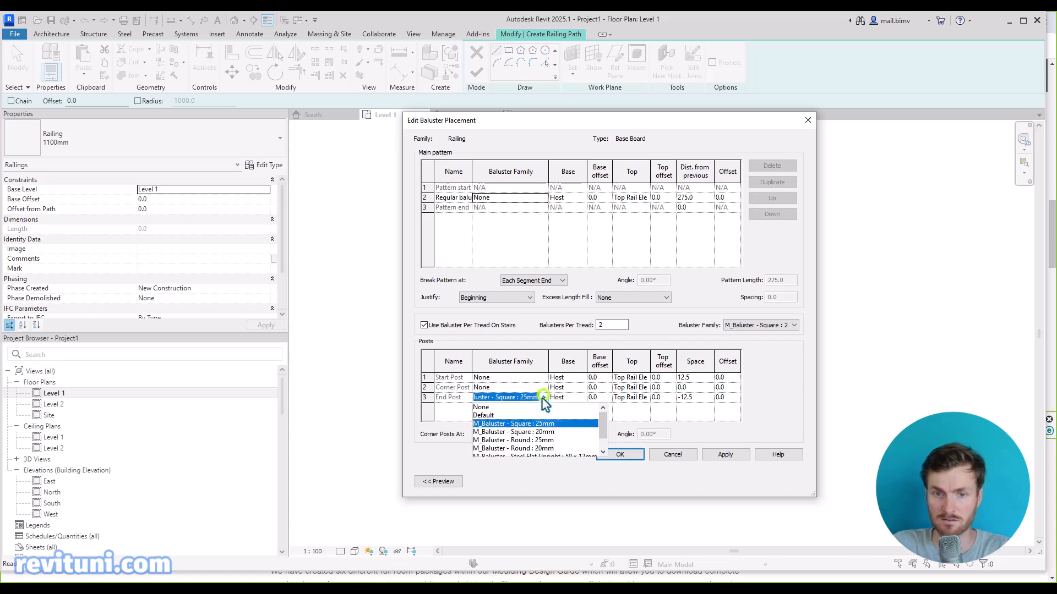
click(497, 409)
click(627, 453)
Step: Check the baluster placement and rail structure of the Base Board railing type once more
click(638, 246)
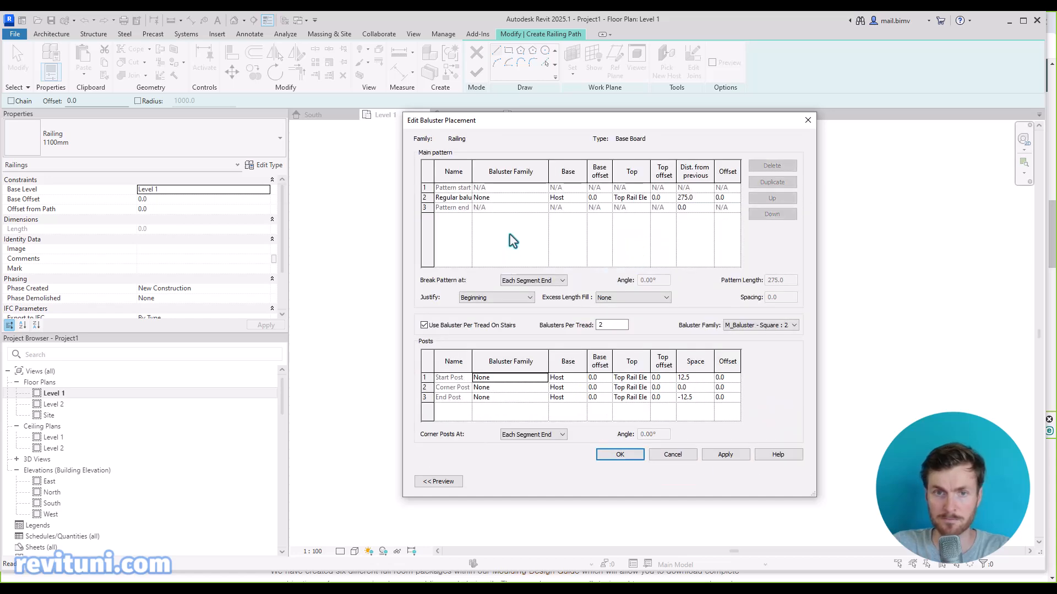
click(627, 455)
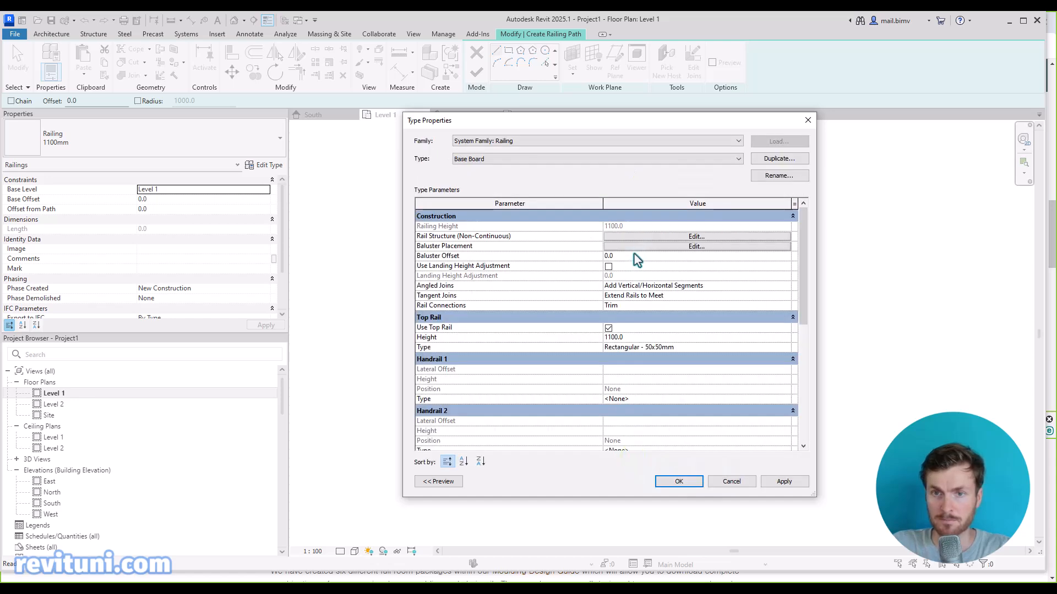
click(650, 238)
click(623, 455)
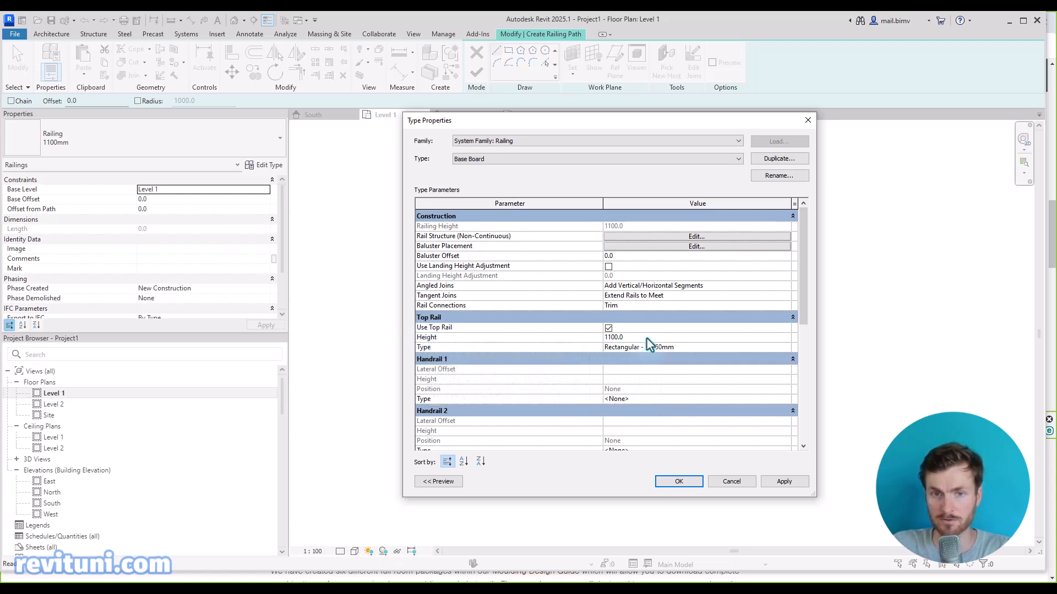
Step: Duplicate the railing's Rectangular - 50x50mm top rail type as Base Board
click(770, 348)
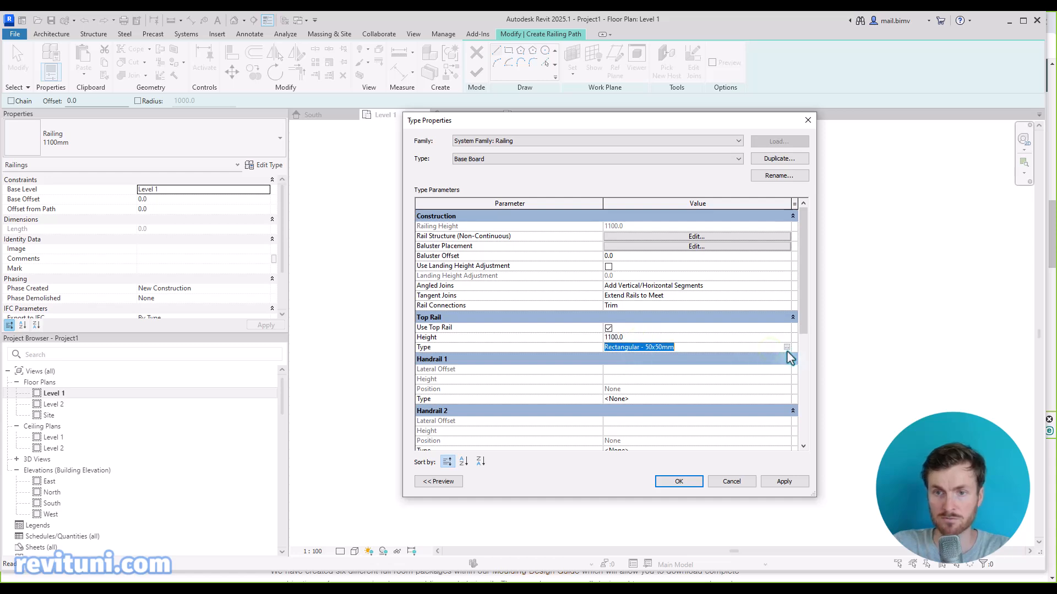
click(787, 347)
drag(702, 124, 459, 98)
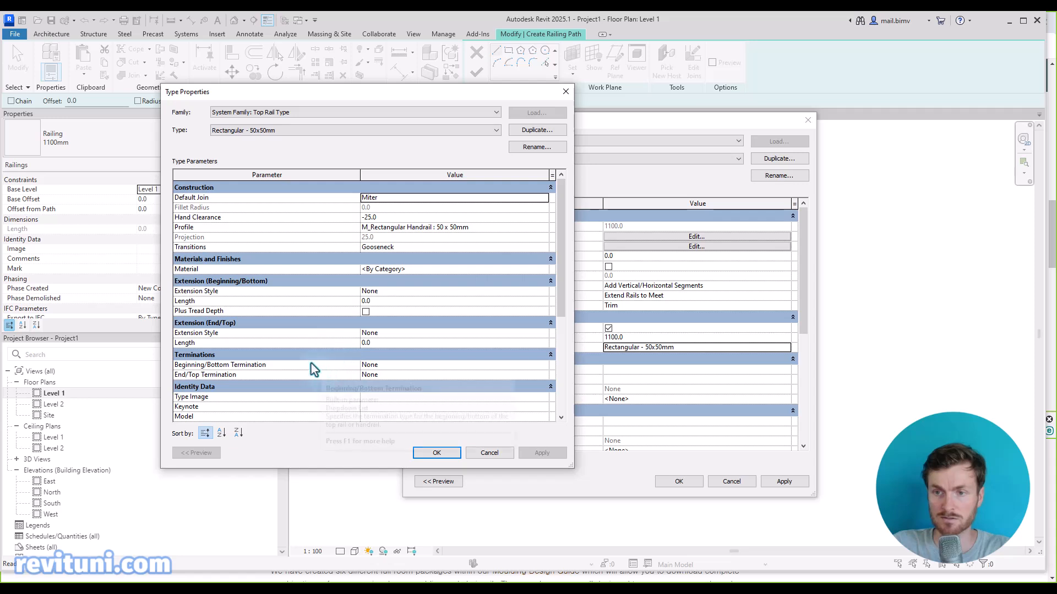
click(550, 132)
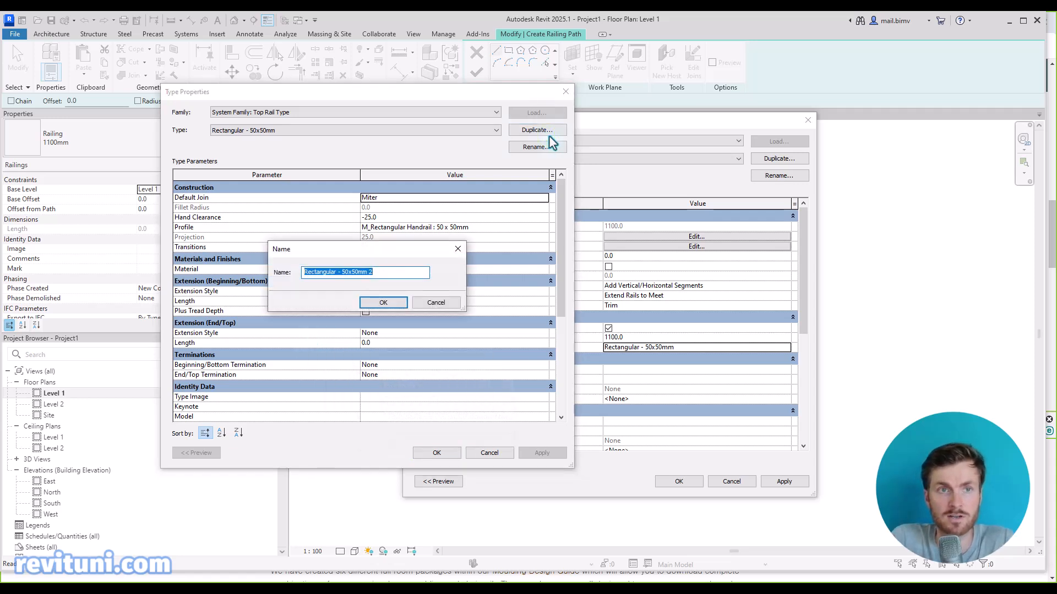
text(Base Board)
key(Return)
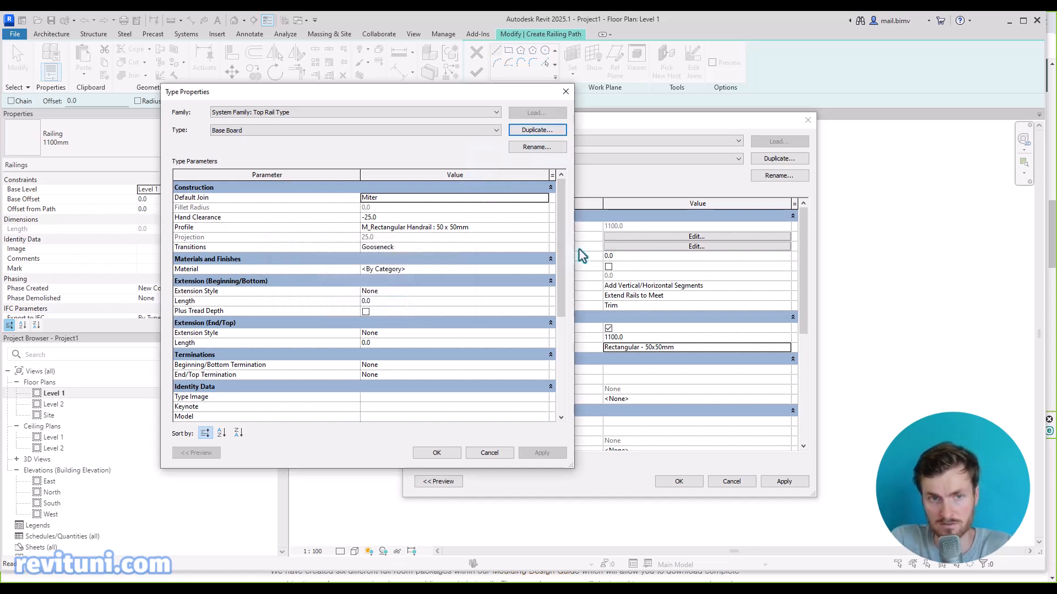
Step: Set the Base Board top rail's profile to RU_Base Board American Classic 5.5 inch and accept the top rail type
click(545, 228)
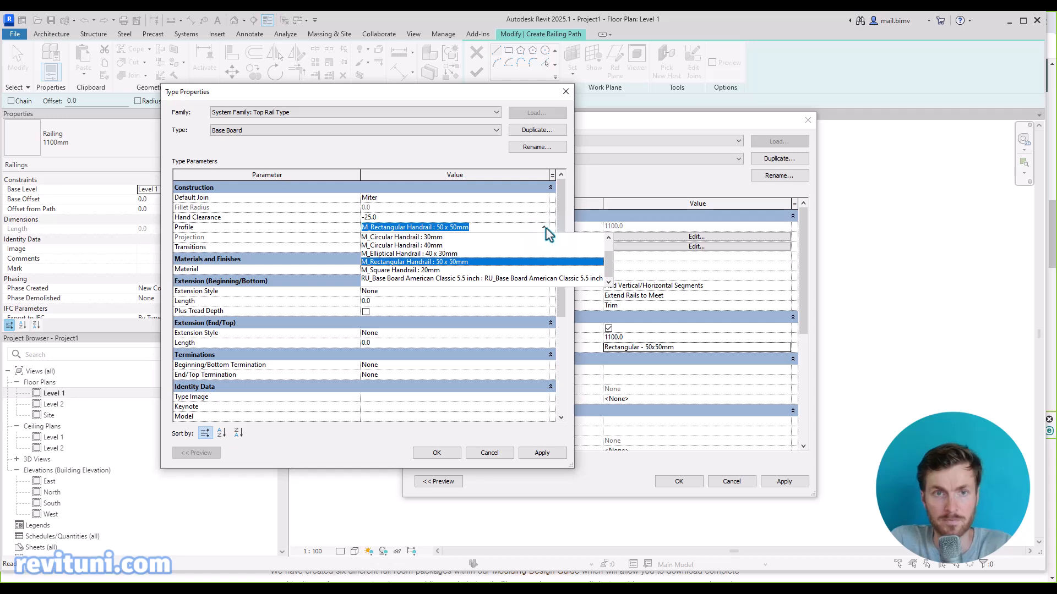
click(385, 278)
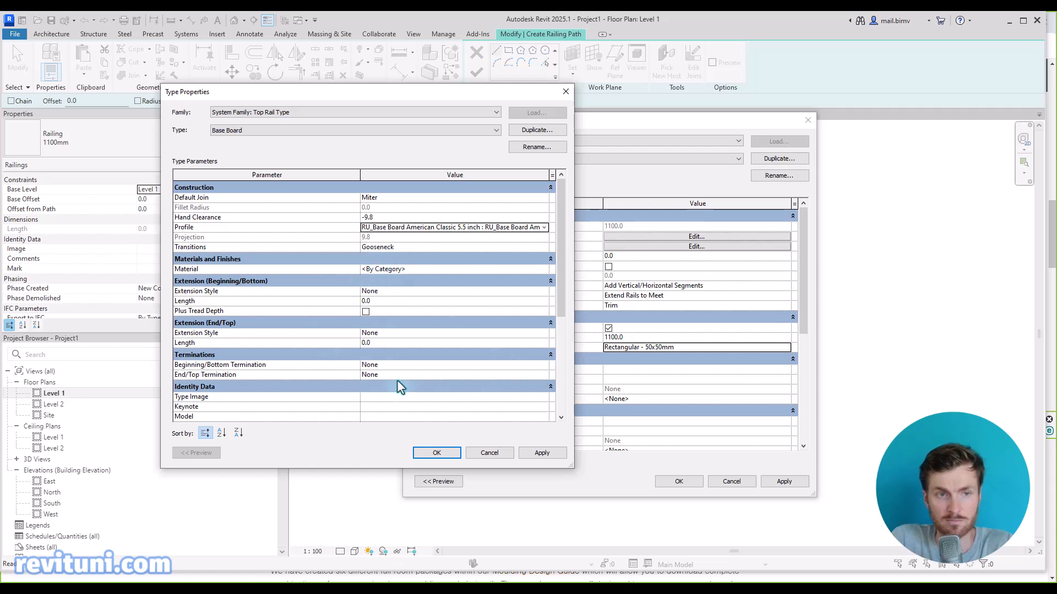
click(428, 455)
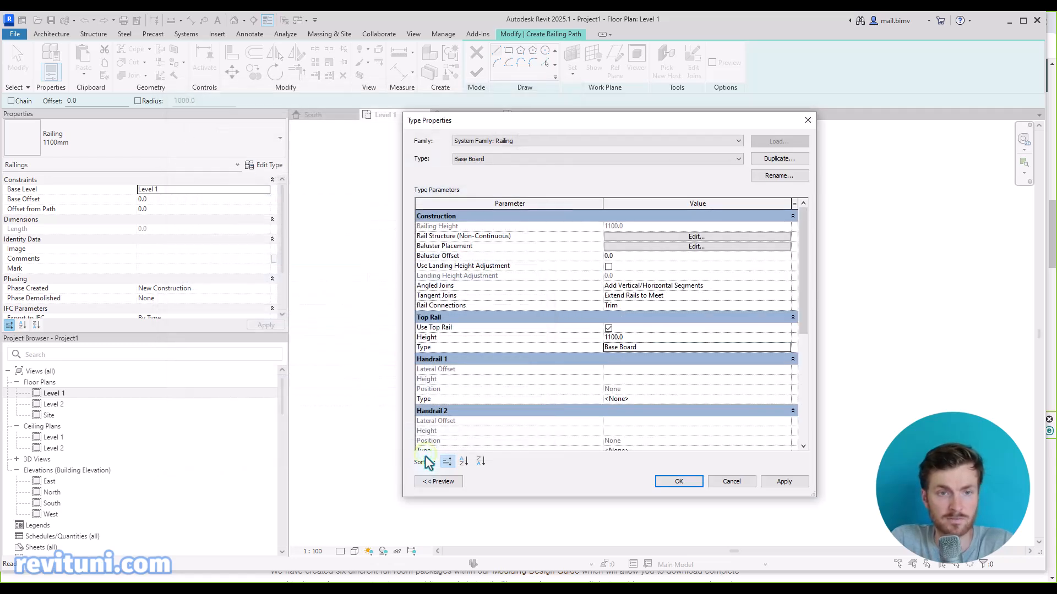
Step: Set the top rail height of the Base Board railing type to 0 and accept the type properties
click(621, 337)
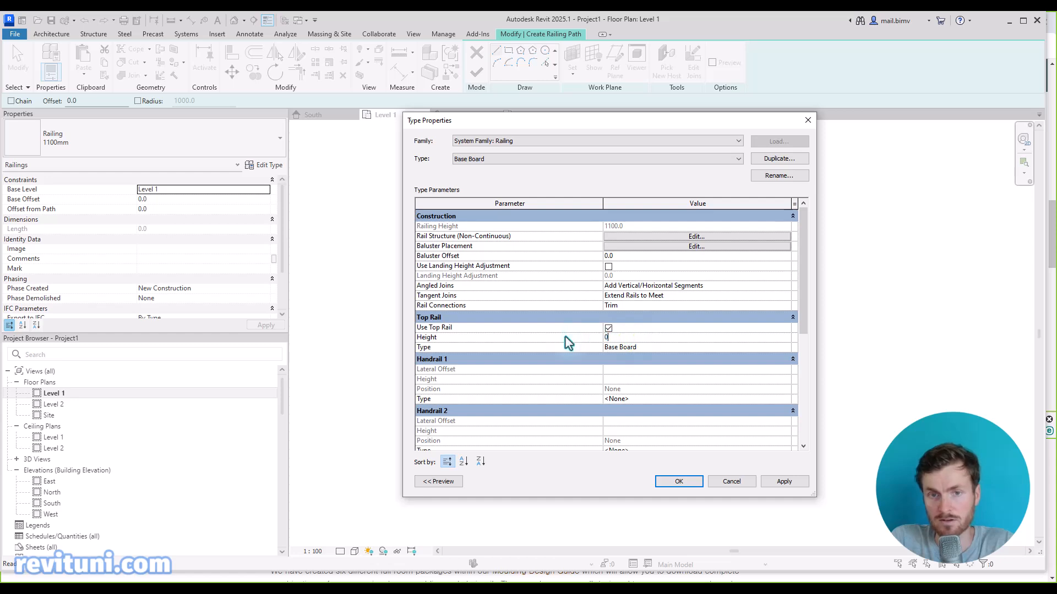
key(Return)
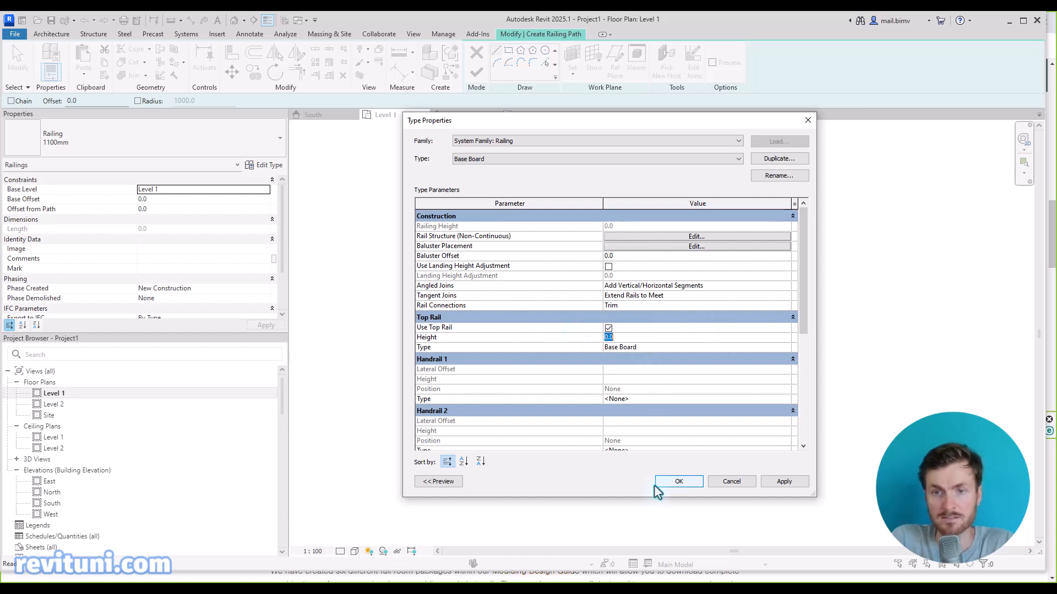
click(671, 482)
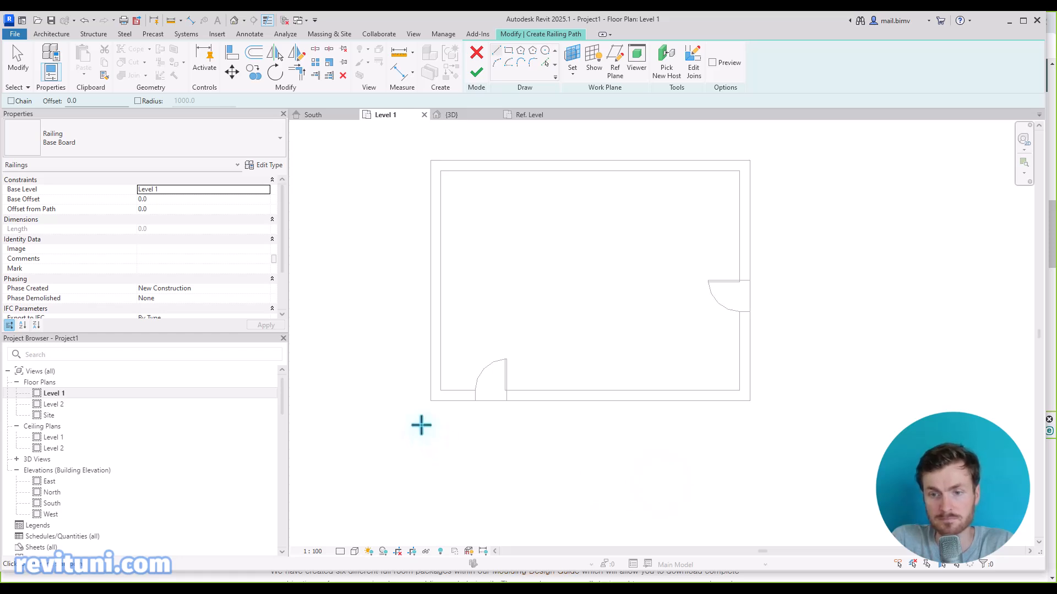
Step: Sketch the railing path along the inner wall faces from the south door clockwise to the east door, and finish the railing
click(475, 391)
click(440, 391)
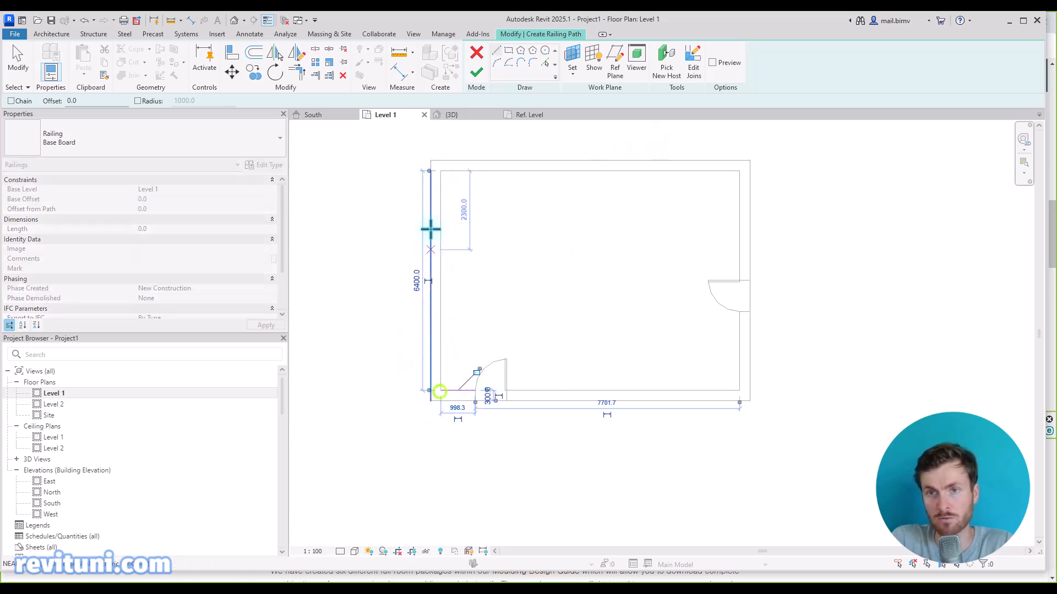
click(439, 391)
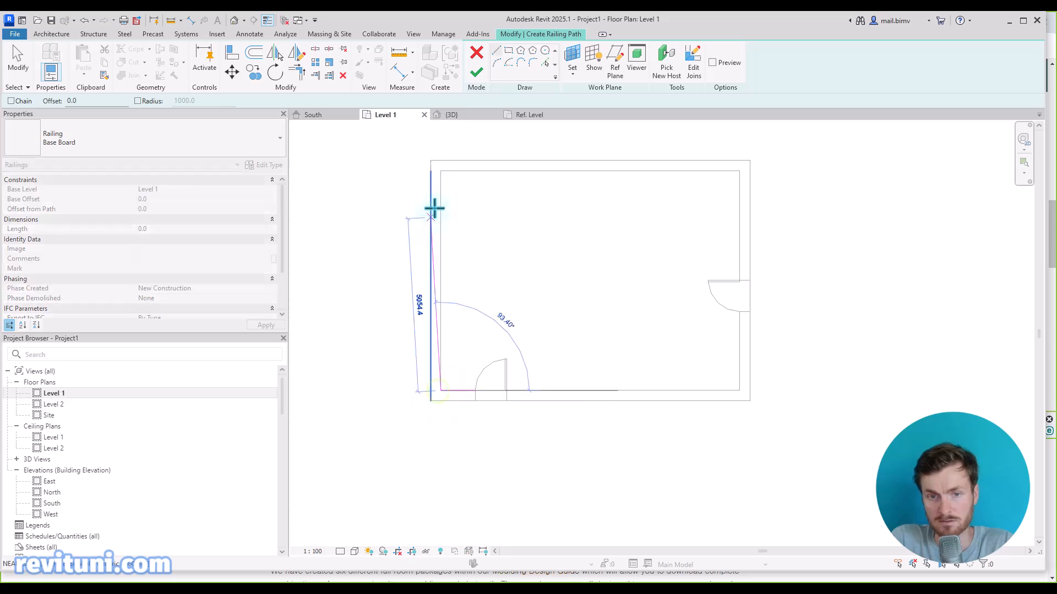
click(439, 172)
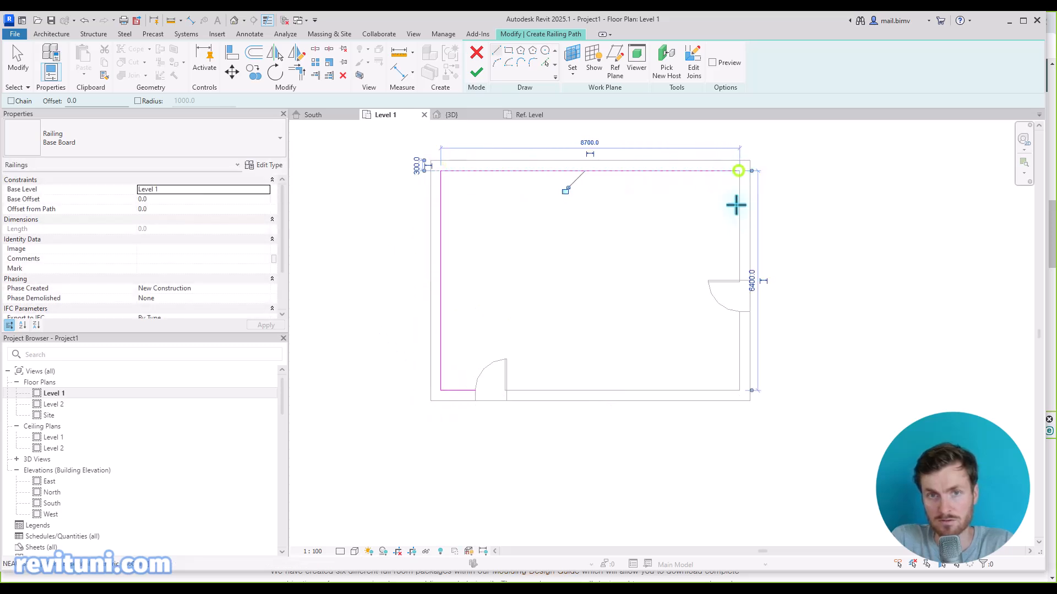
click(740, 172)
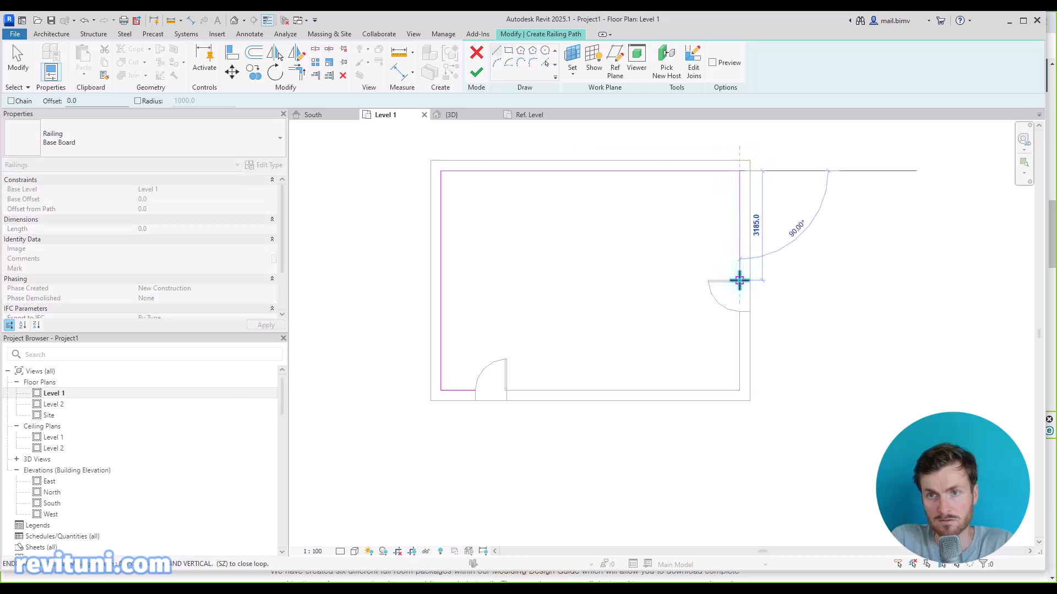
click(738, 279)
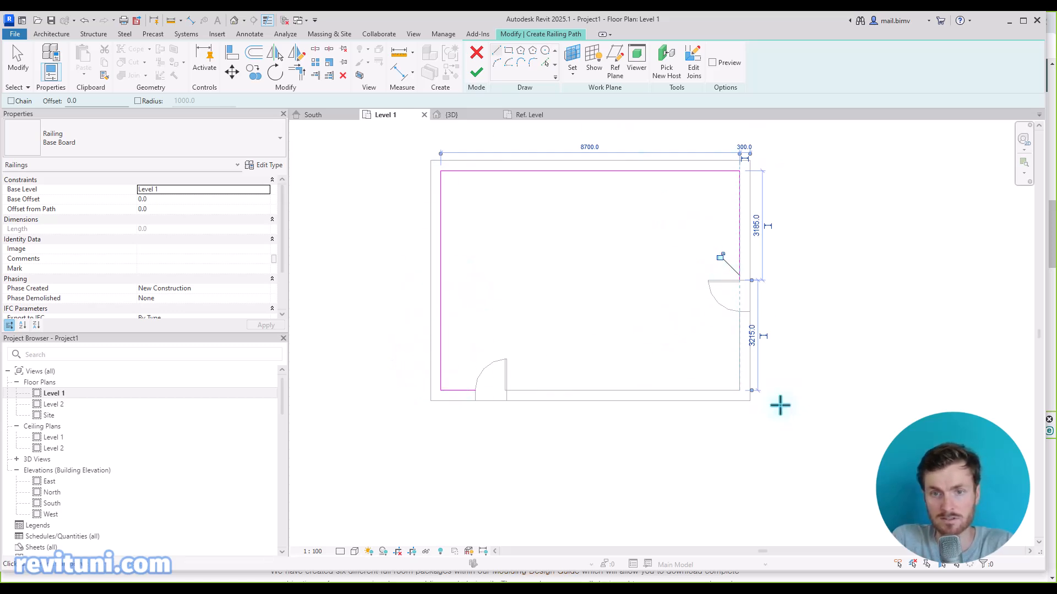
click(476, 72)
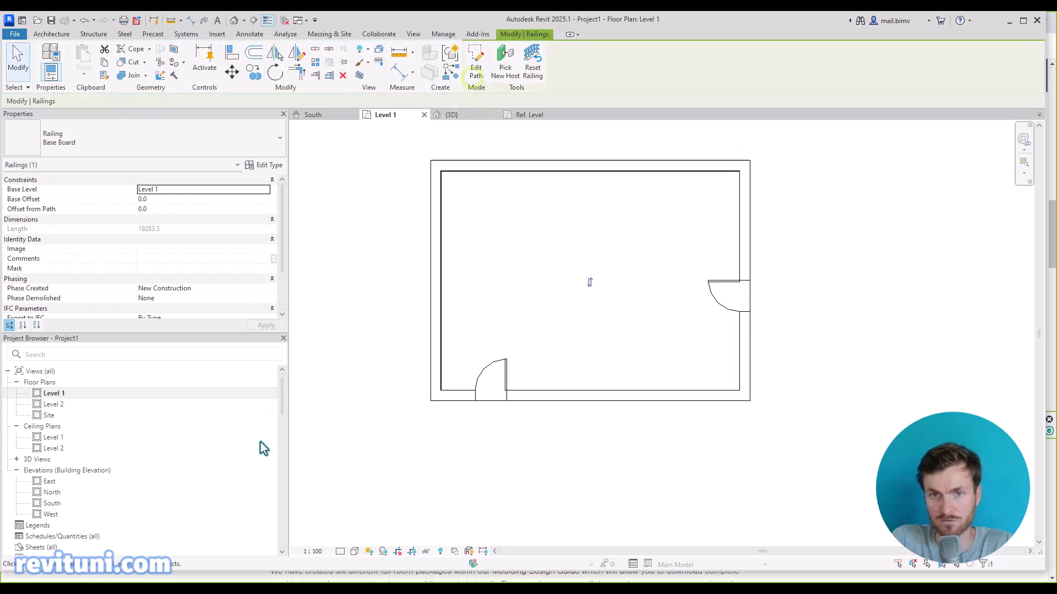
Step: Cut a section across the west wall near the south door, flip it to face north, and open it to inspect the baseboard
scroll(439, 391, up, 4)
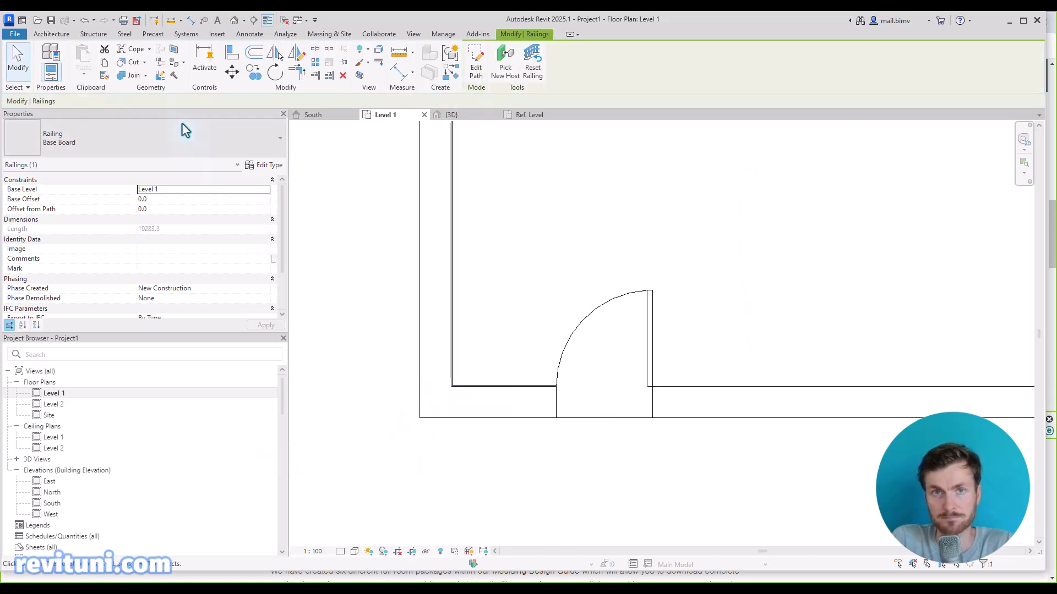
click(254, 20)
click(508, 266)
click(342, 266)
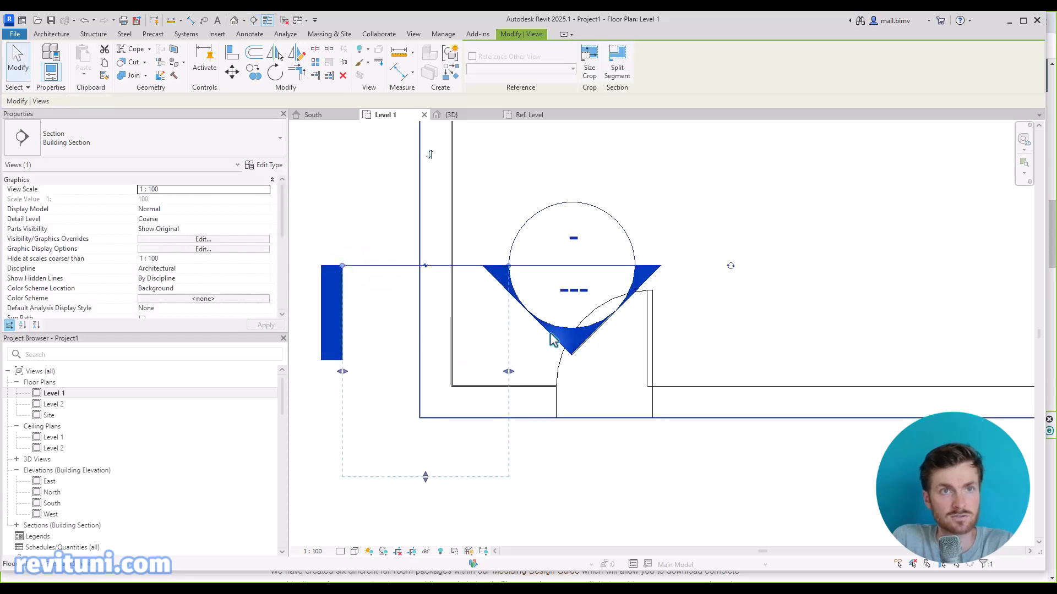
click(430, 155)
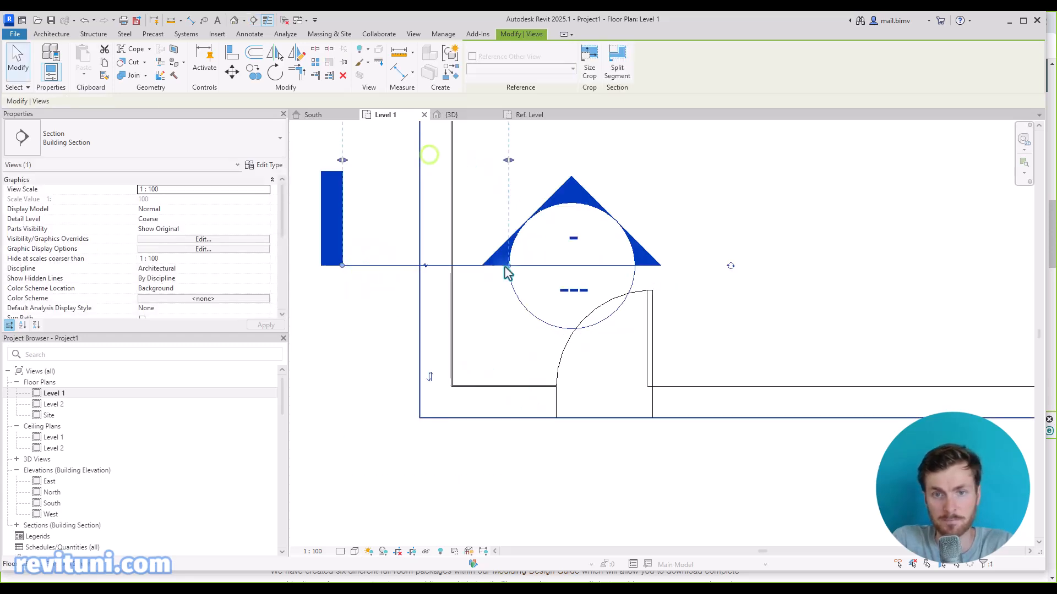
double_click(555, 190)
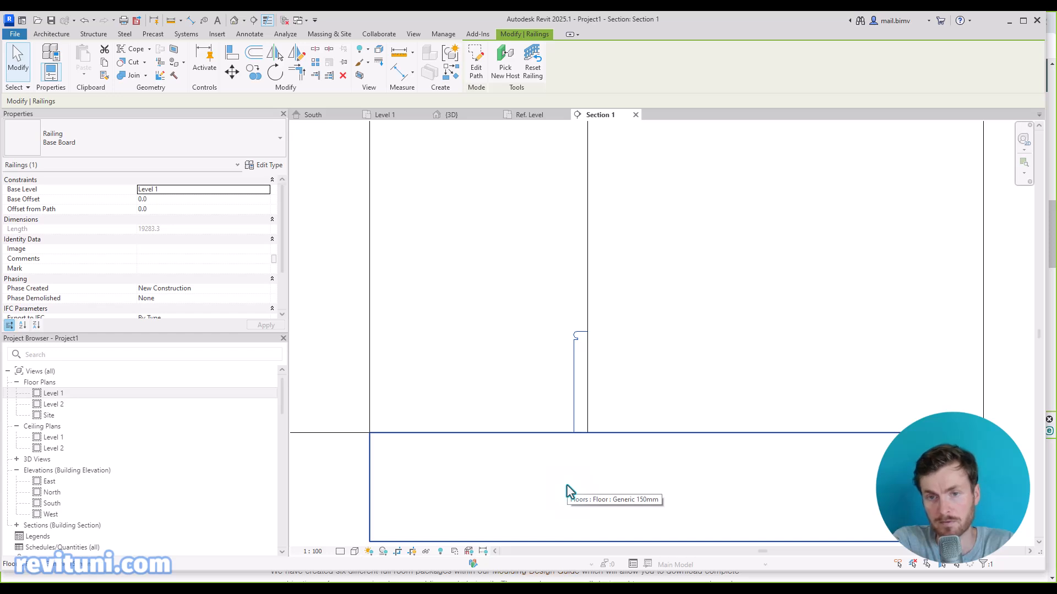
scroll(550, 358, down, 2)
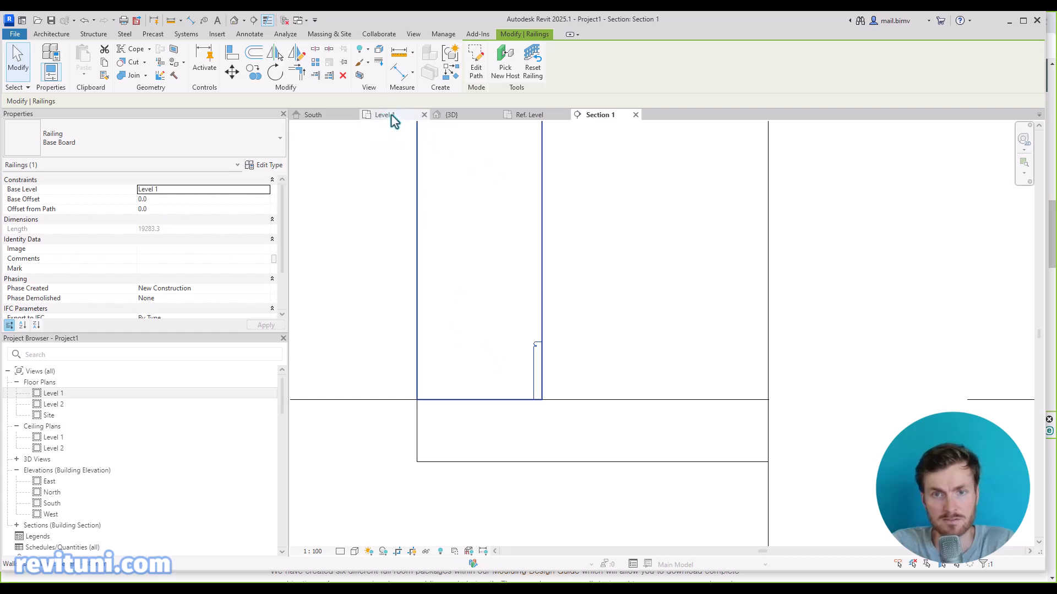
Step: In the baseboard profile family, mirror all the profile lines about the vertical reference plane without keeping a copy
click(514, 119)
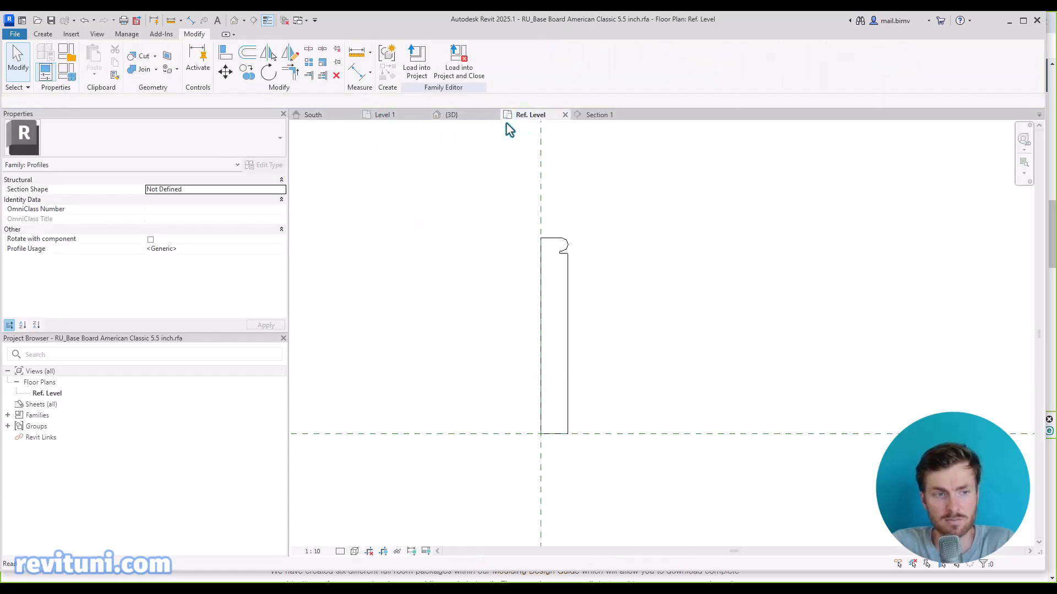
drag(517, 216, 620, 470)
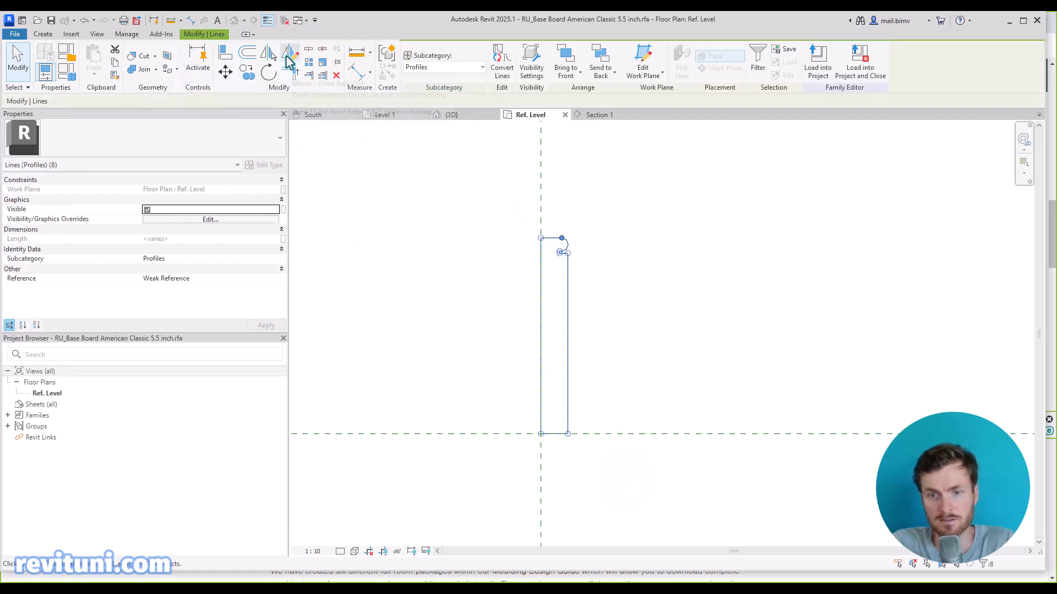
click(274, 55)
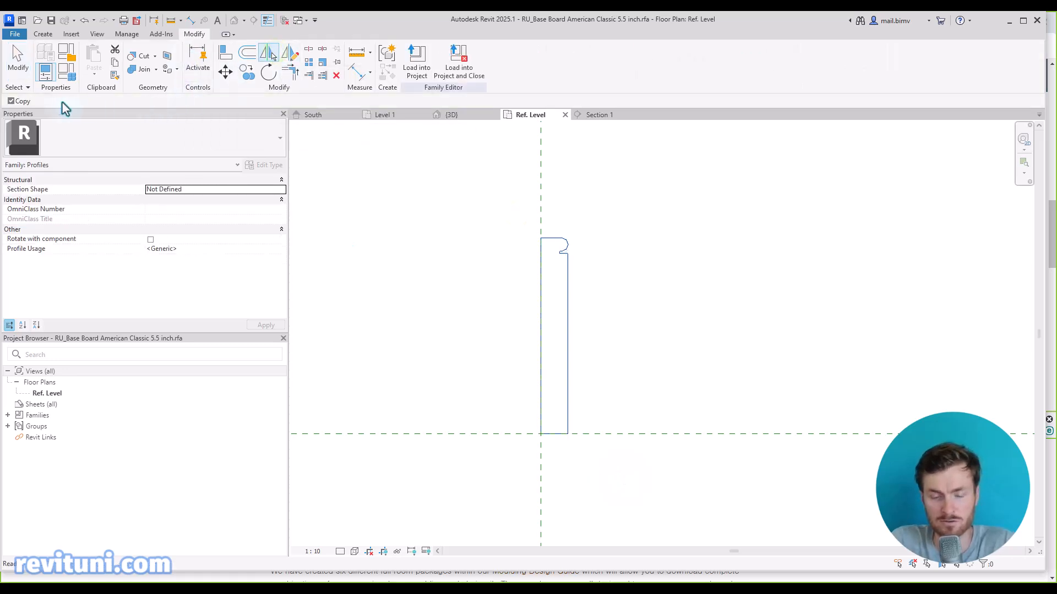
click(540, 174)
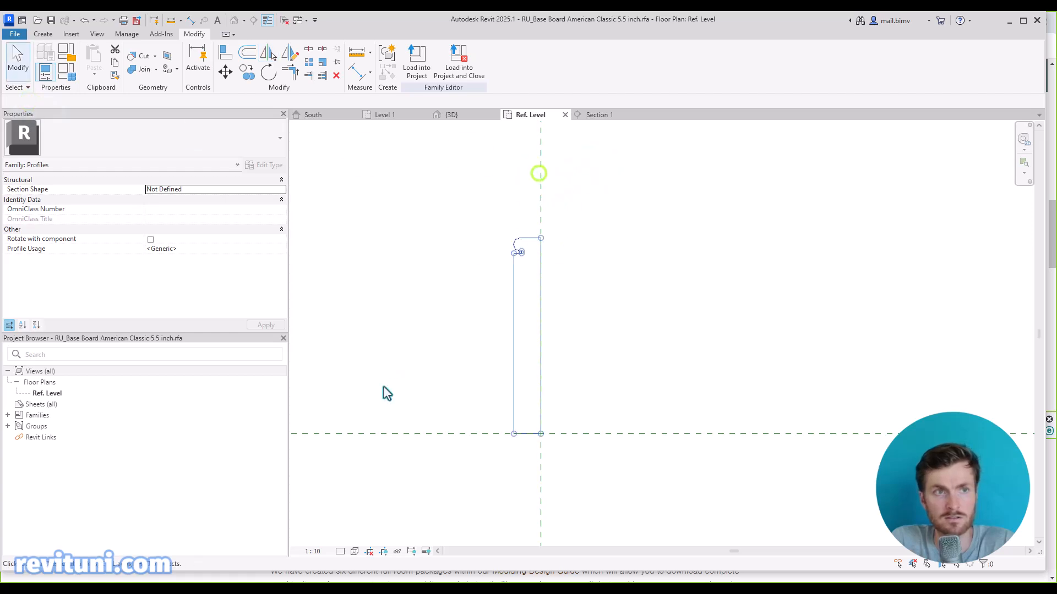
click(483, 487)
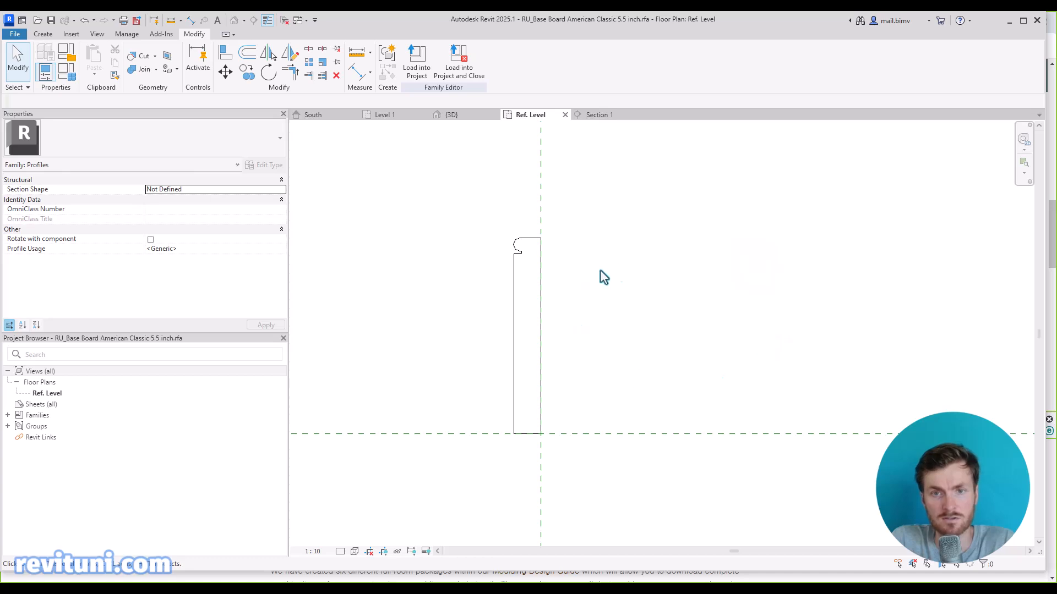
Step: Load the mirrored profile into the project, replacing its existing version, and open the section to check the baseboard's orientation
click(422, 69)
click(447, 278)
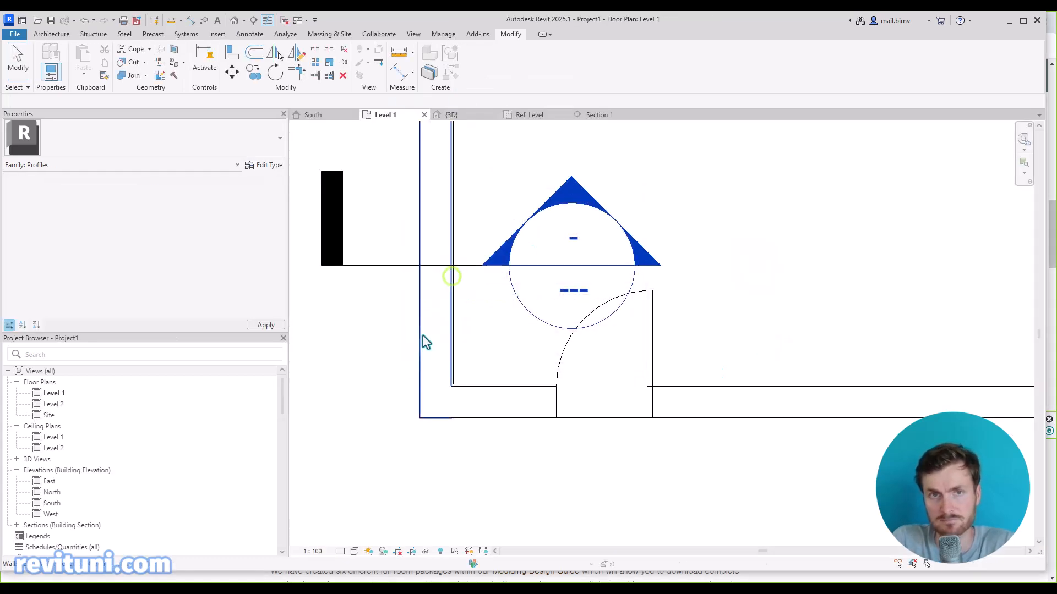
double_click(556, 205)
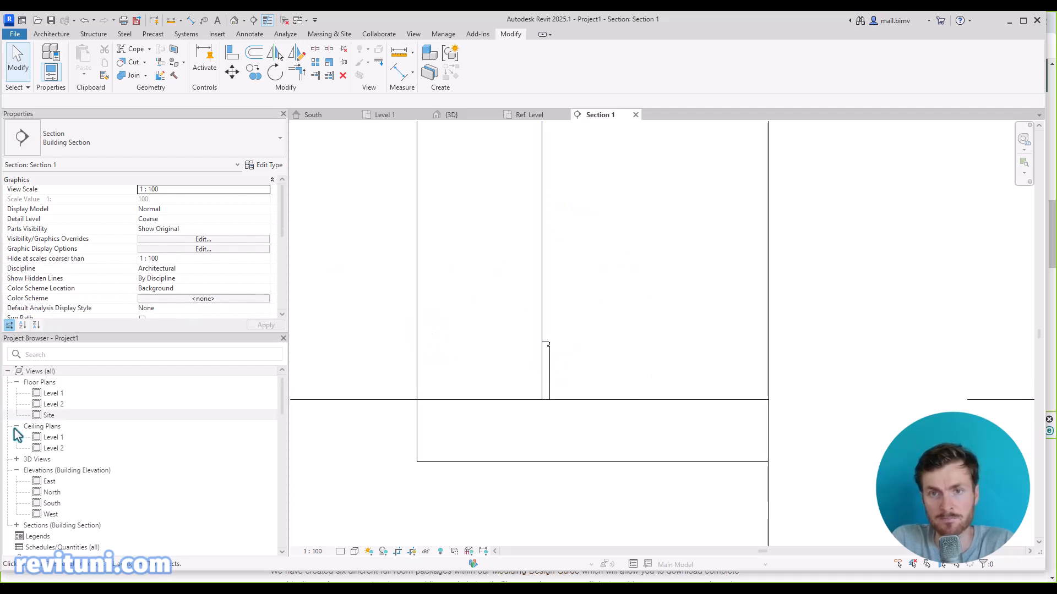
Step: On Level 1, sketch a second Base Board railing path from the east door to the southeast corner and along to the south door, and finish it
double_click(51, 393)
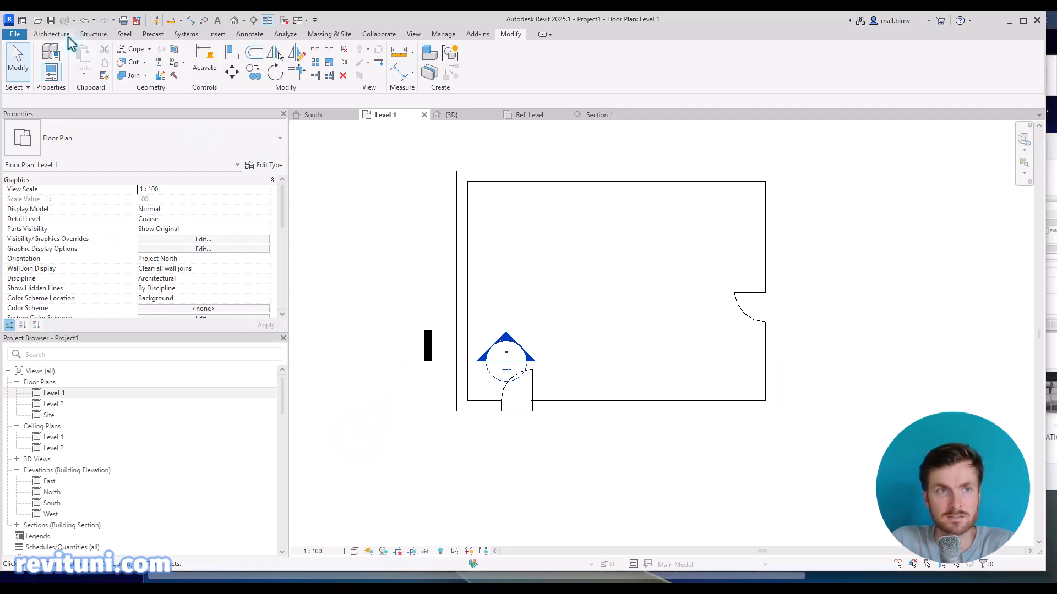
click(51, 34)
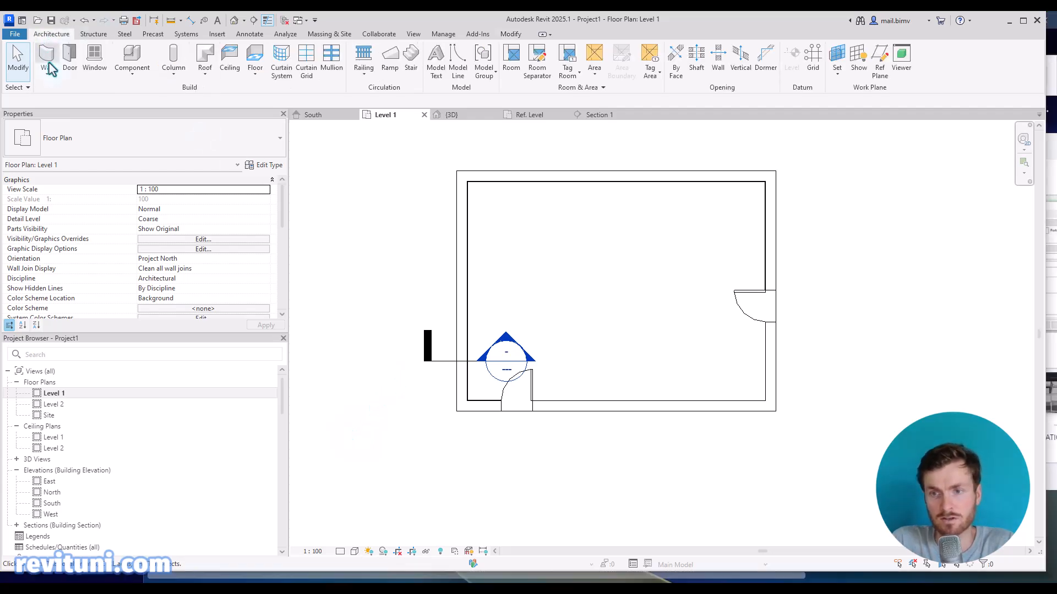
click(363, 61)
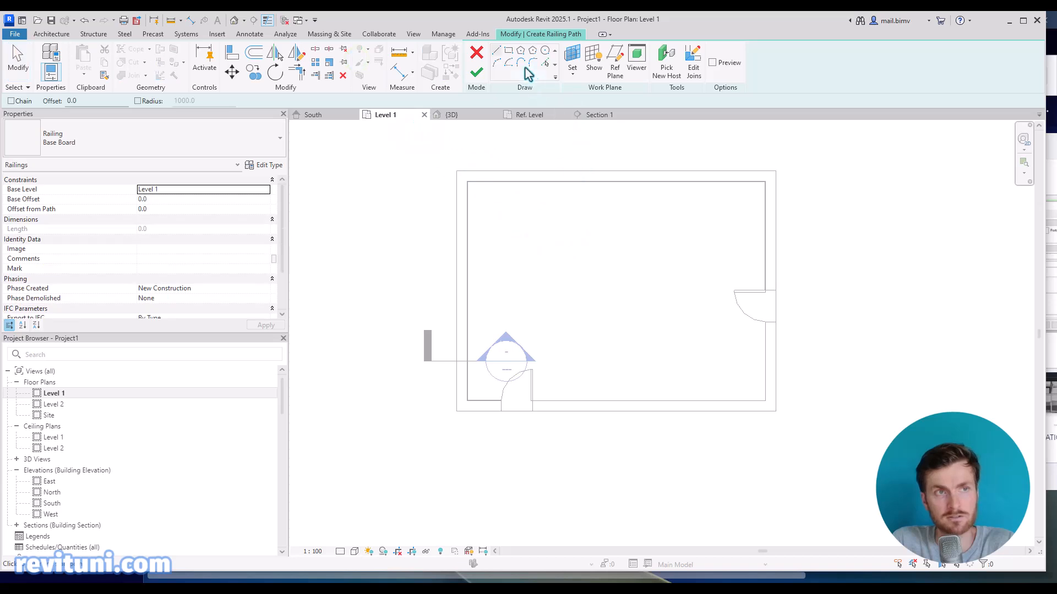
scroll(754, 322, up, 2)
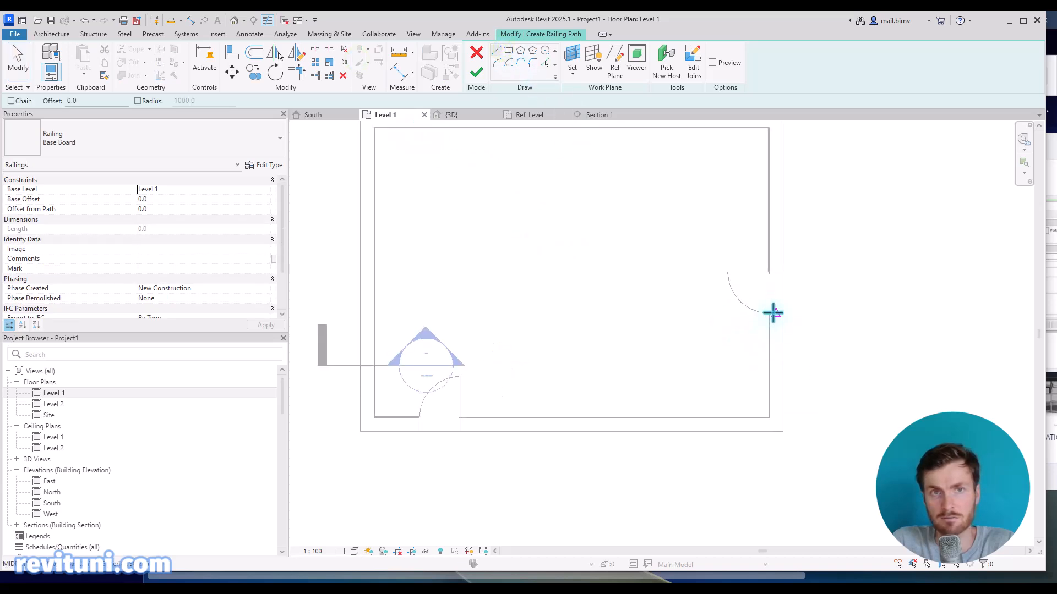
click(770, 311)
click(769, 421)
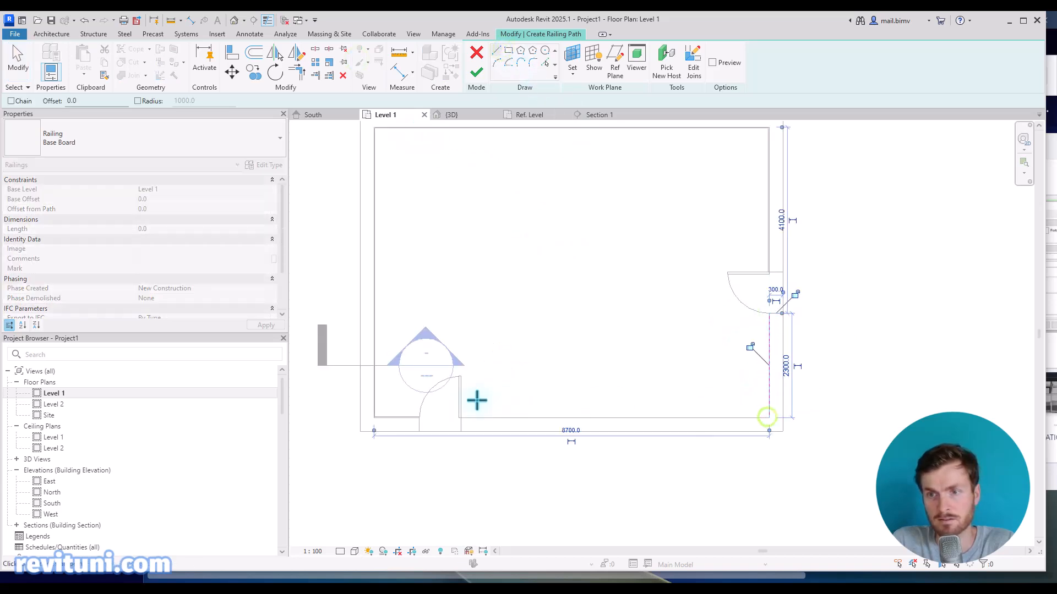
click(769, 418)
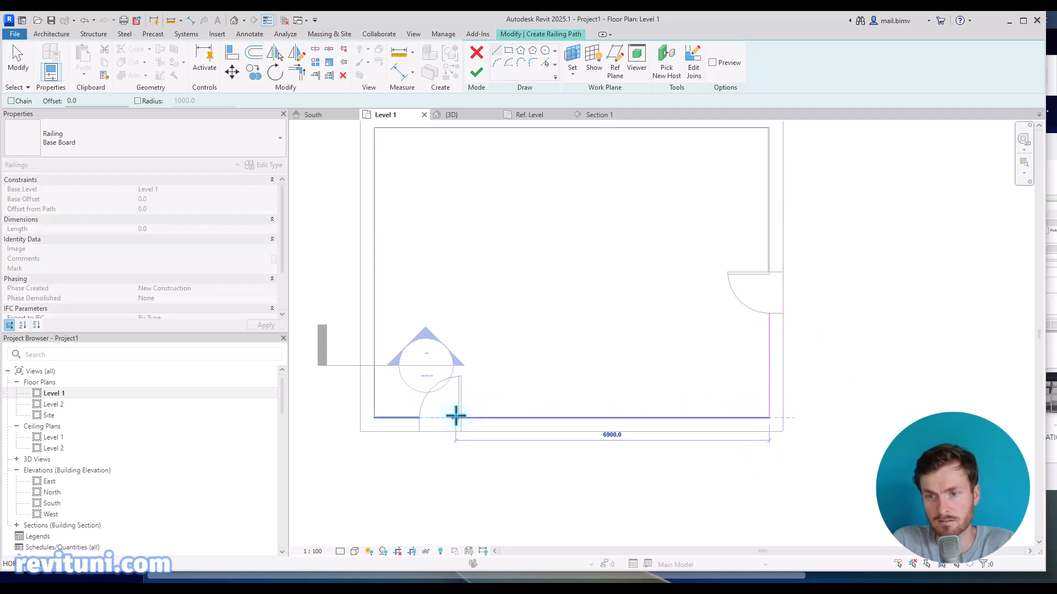
scroll(462, 420, up, 5)
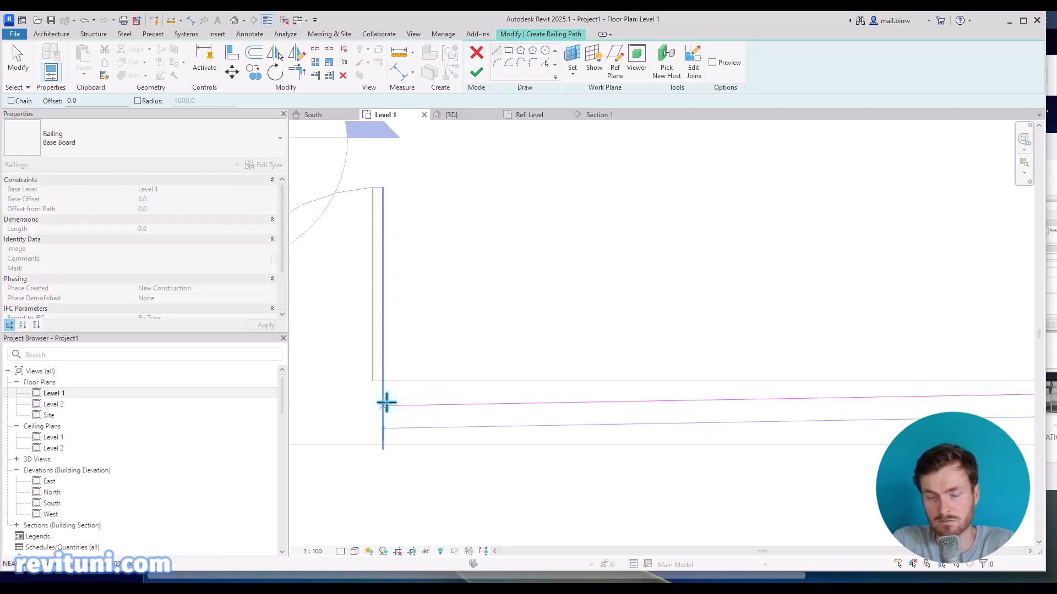
click(385, 381)
scroll(458, 259, down, 5)
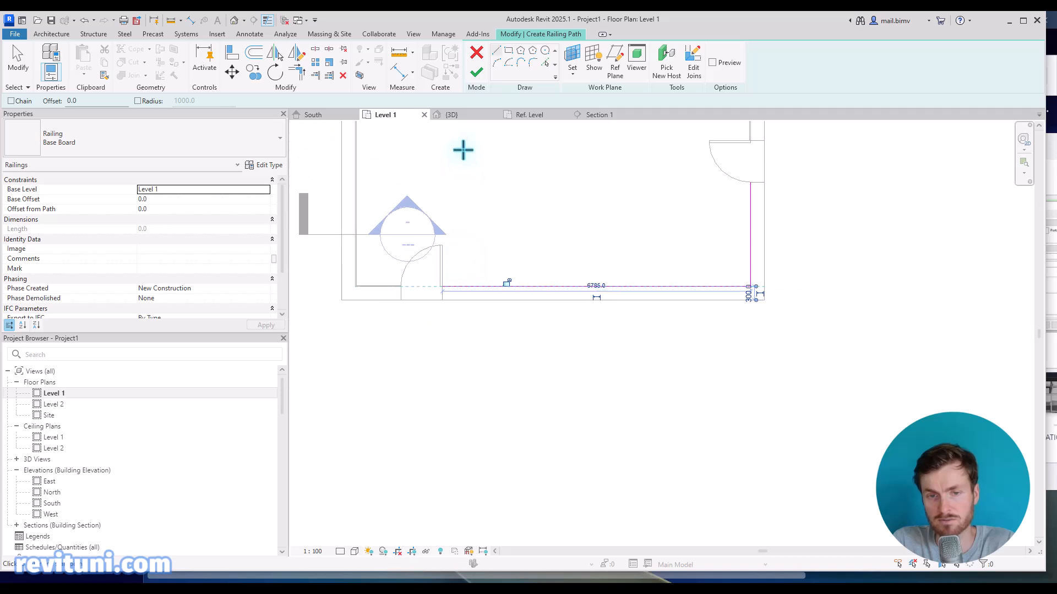
click(476, 71)
scroll(600, 370, down, 3)
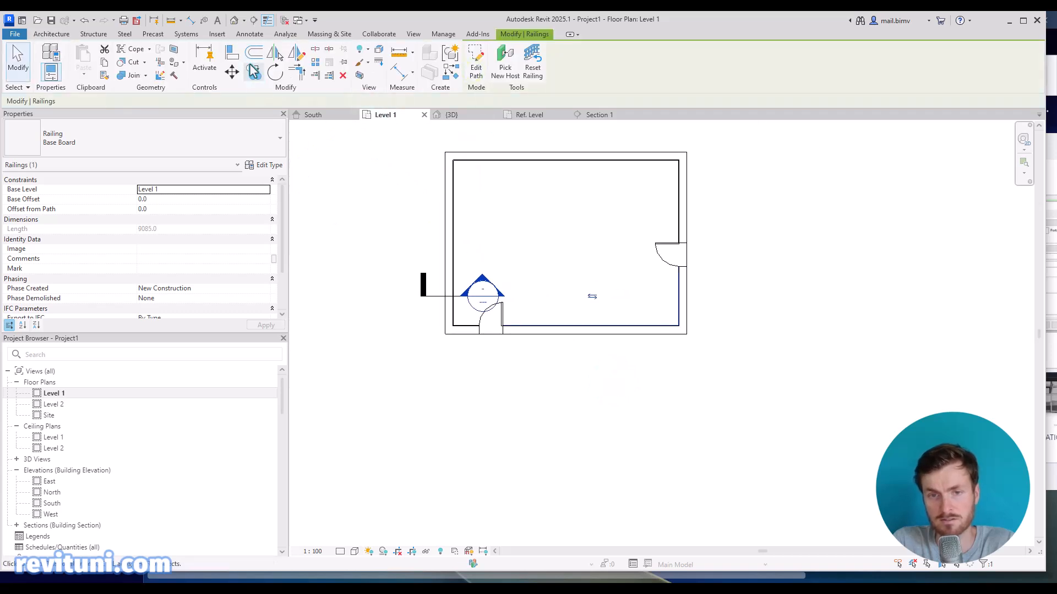
Step: Move the section mark across the east wall south of the east door, and open it to inspect the second baseboard's profile
click(435, 296)
drag(433, 292, 728, 308)
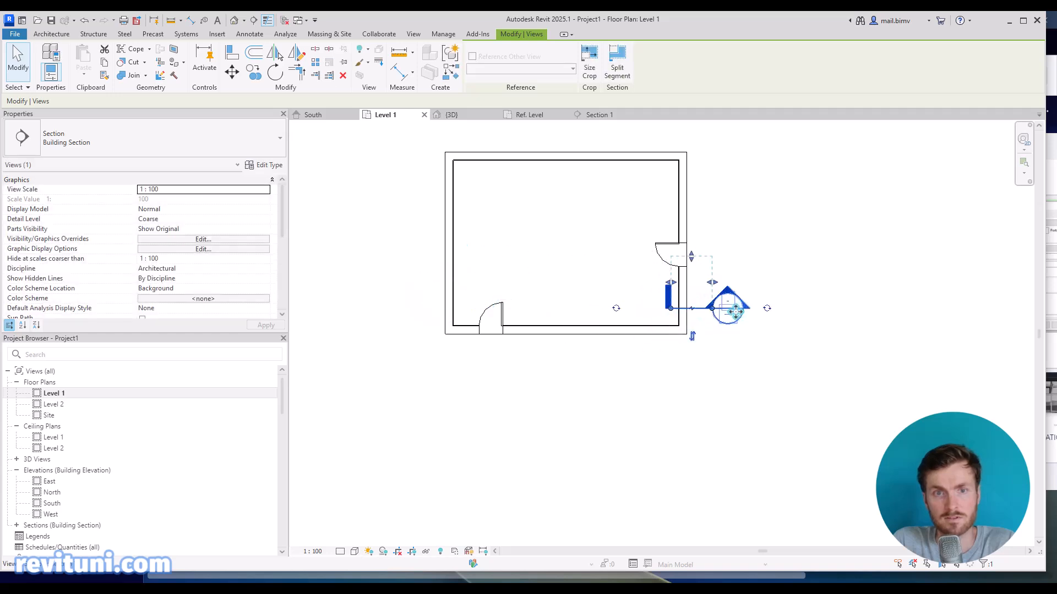
click(755, 342)
double_click(726, 301)
scroll(628, 441, down, 3)
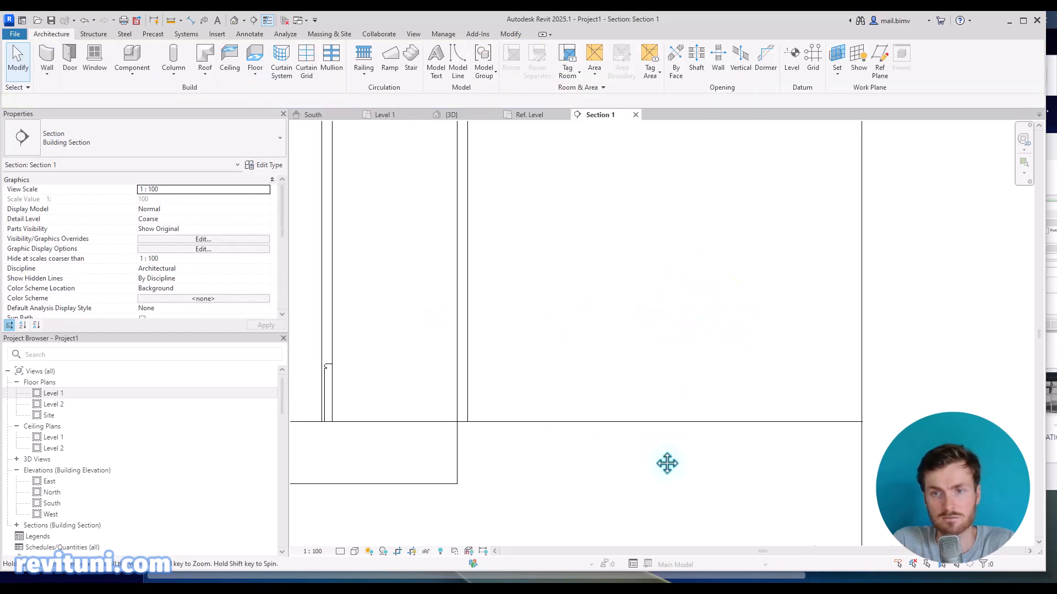
scroll(402, 418, up, 2)
scroll(457, 418, up, 1)
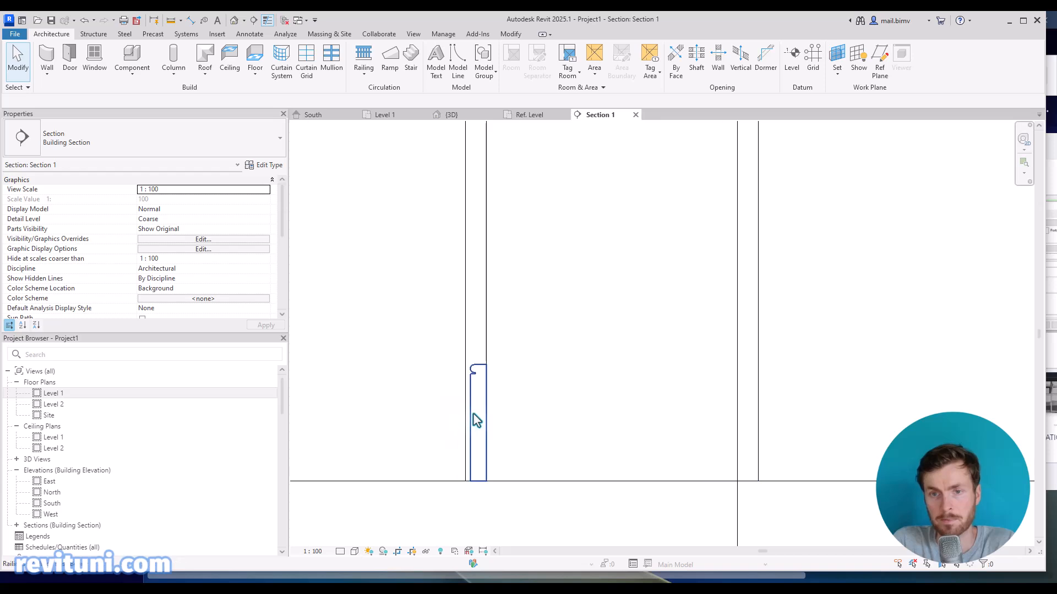
click(472, 417)
scroll(445, 420, down, 2)
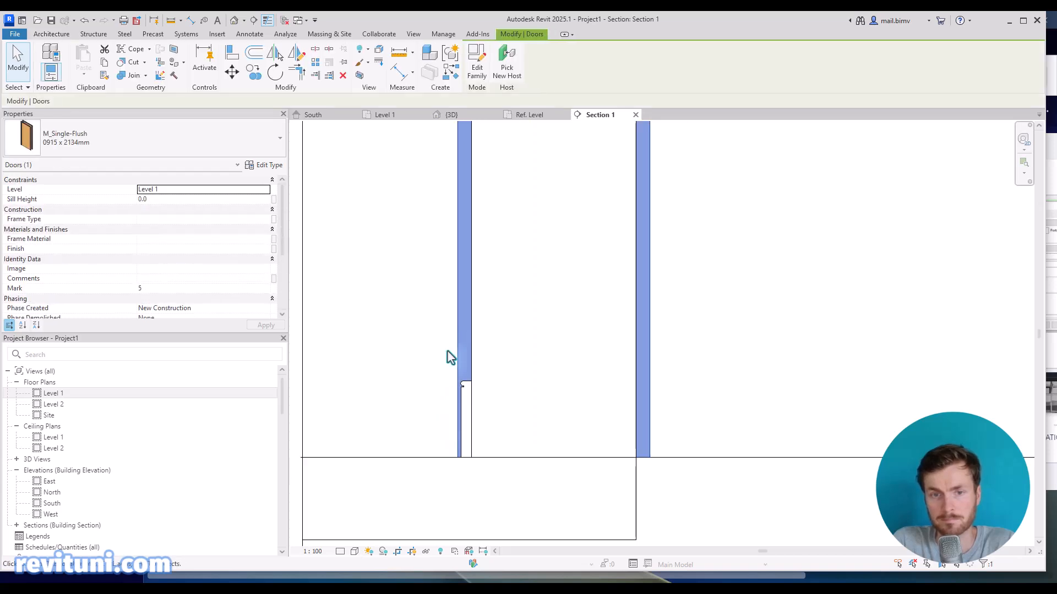
click(469, 414)
click(462, 427)
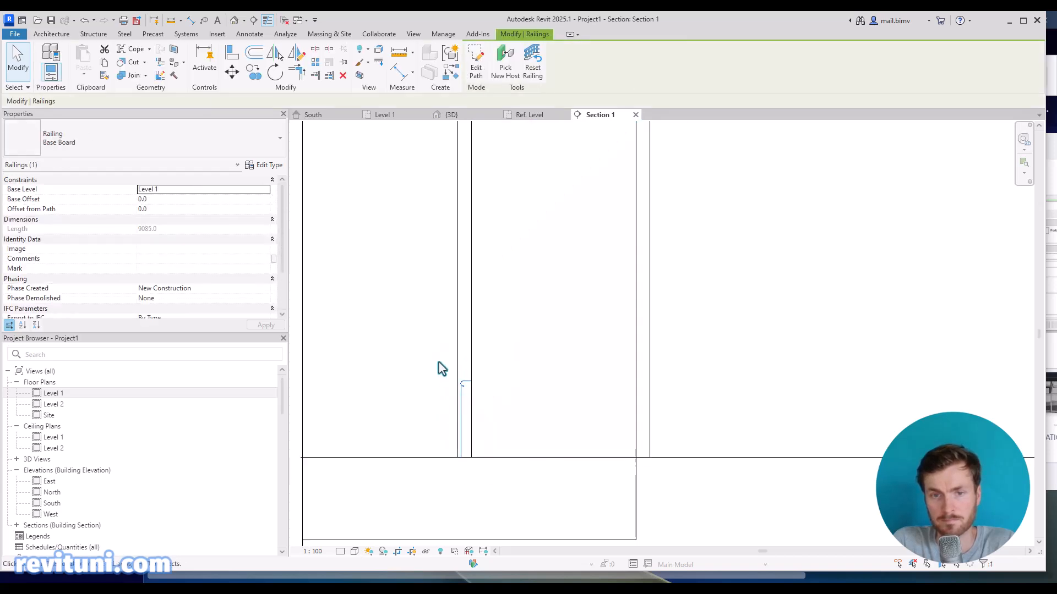
Step: In the default 3D view, edit the second baseboard's path, shorten its end at the south door to the frame edge (6709 mm), and finish it
click(234, 22)
shift+middle_drag(632, 385, 586, 396)
scroll(755, 389, up, 5)
click(659, 355)
double_click(659, 353)
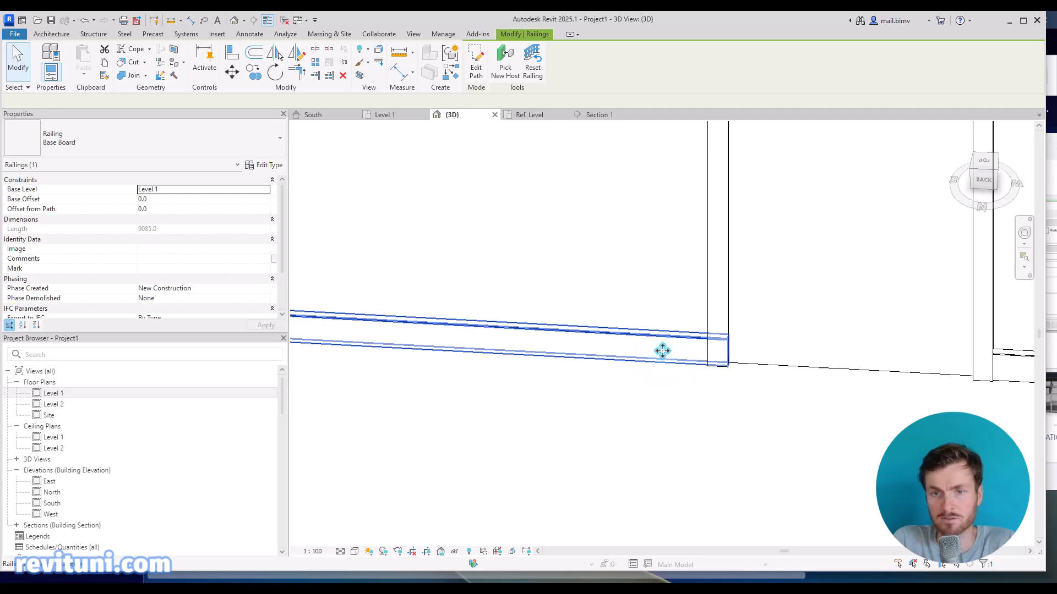
click(681, 361)
scroll(703, 364, up, 4)
drag(791, 358, 705, 349)
scroll(696, 347, down, 4)
shift+middle_drag(641, 366, 653, 408)
middle_drag(655, 345, 679, 388)
scroll(623, 193, down, 2)
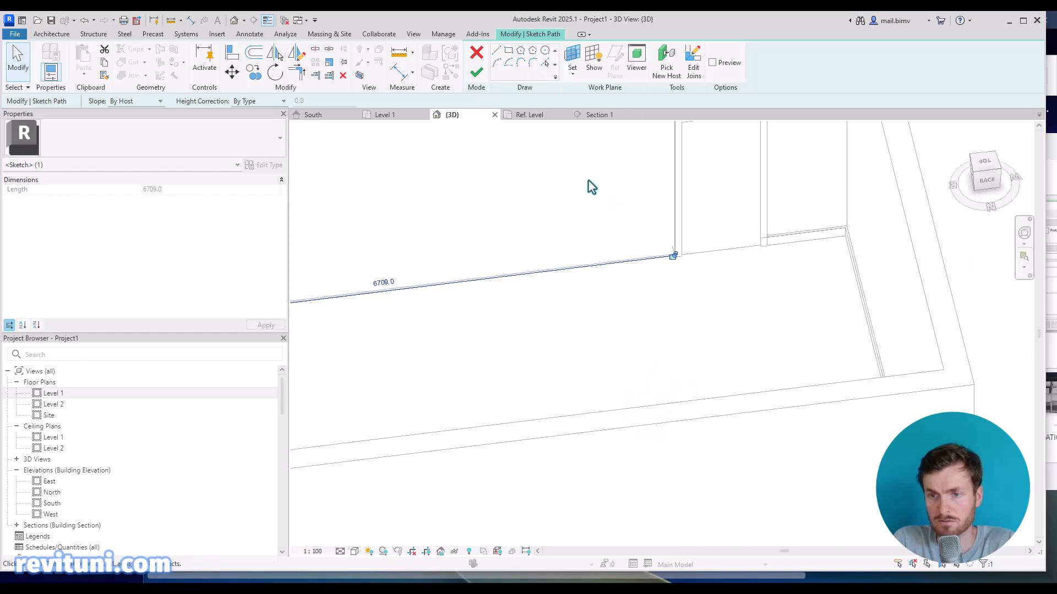
click(477, 72)
mouse_move(641, 281)
shift+middle_down()
mouse_move(637, 373)
mouse_move(873, 411)
mouse_move(740, 396)
mouse_move(659, 528)
shift+middle_up()
click(845, 402)
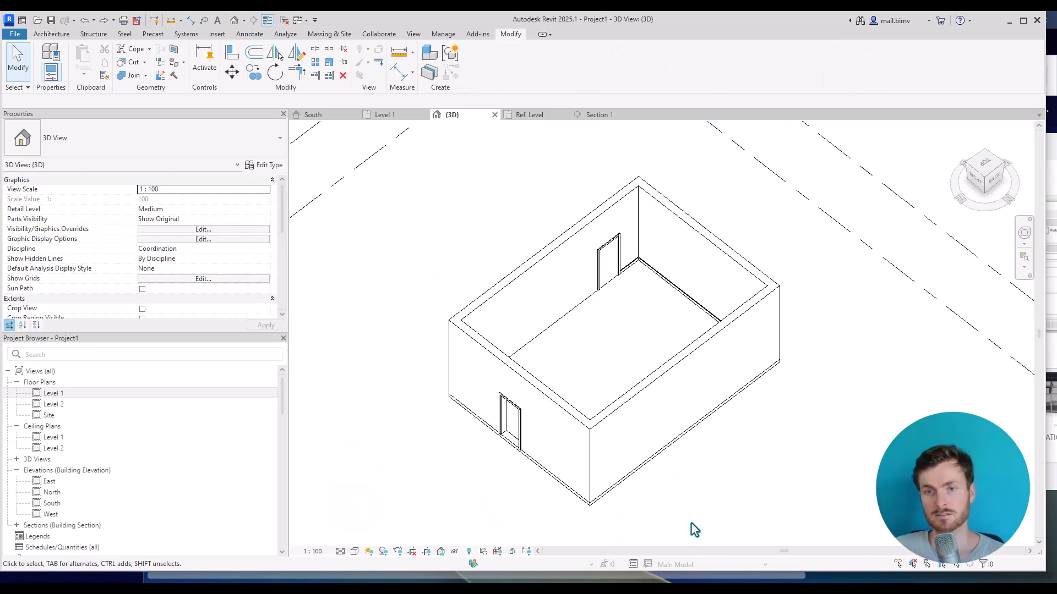